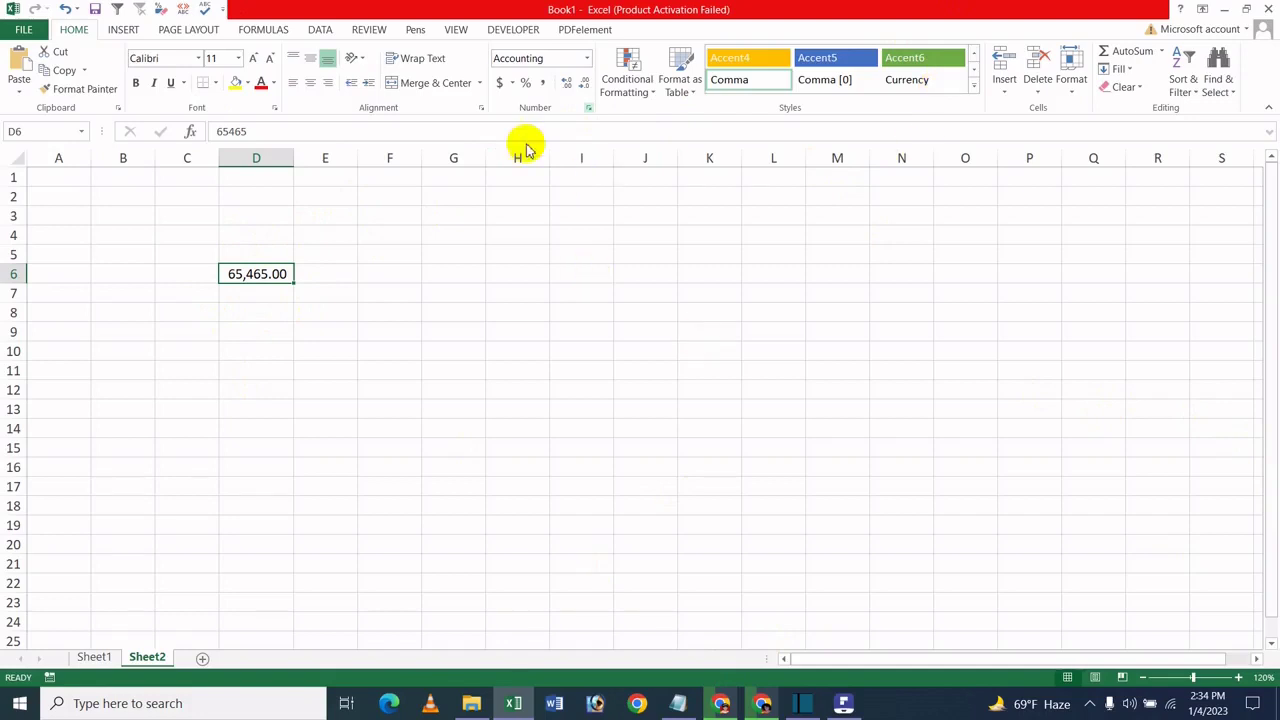
key("ctrl+1")
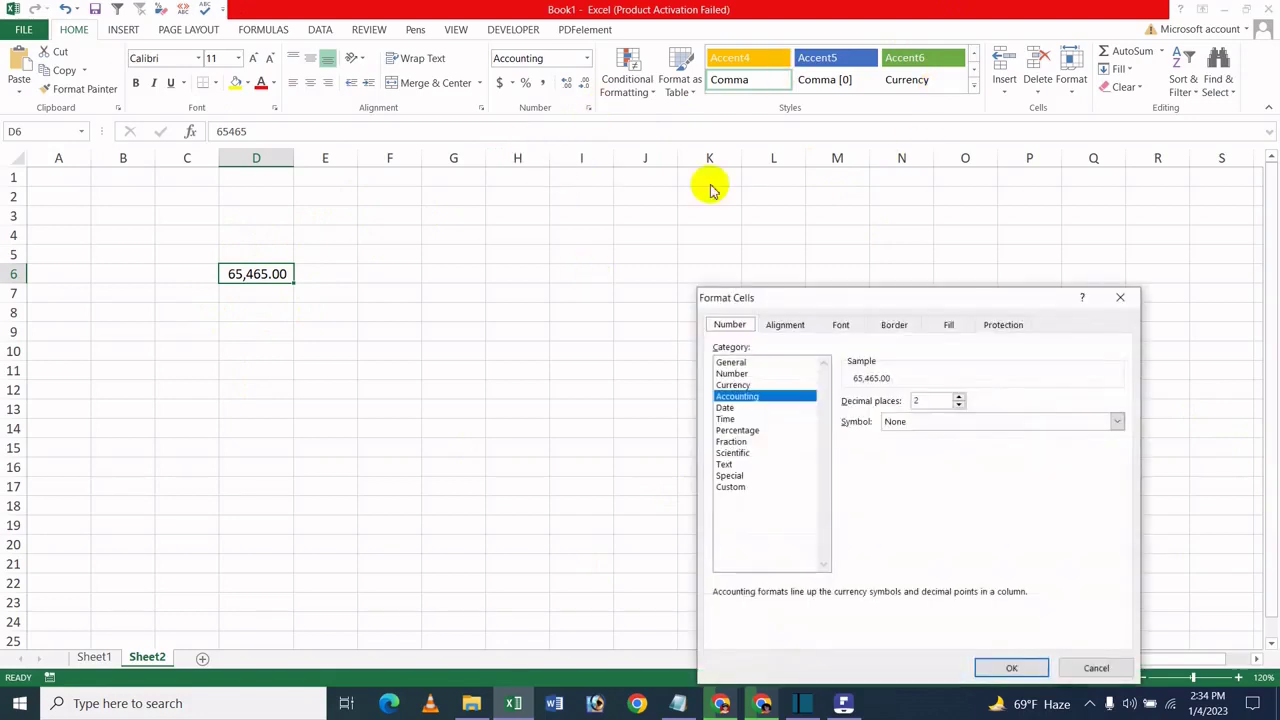
left_click(1126, 300)
left_click(1071, 85)
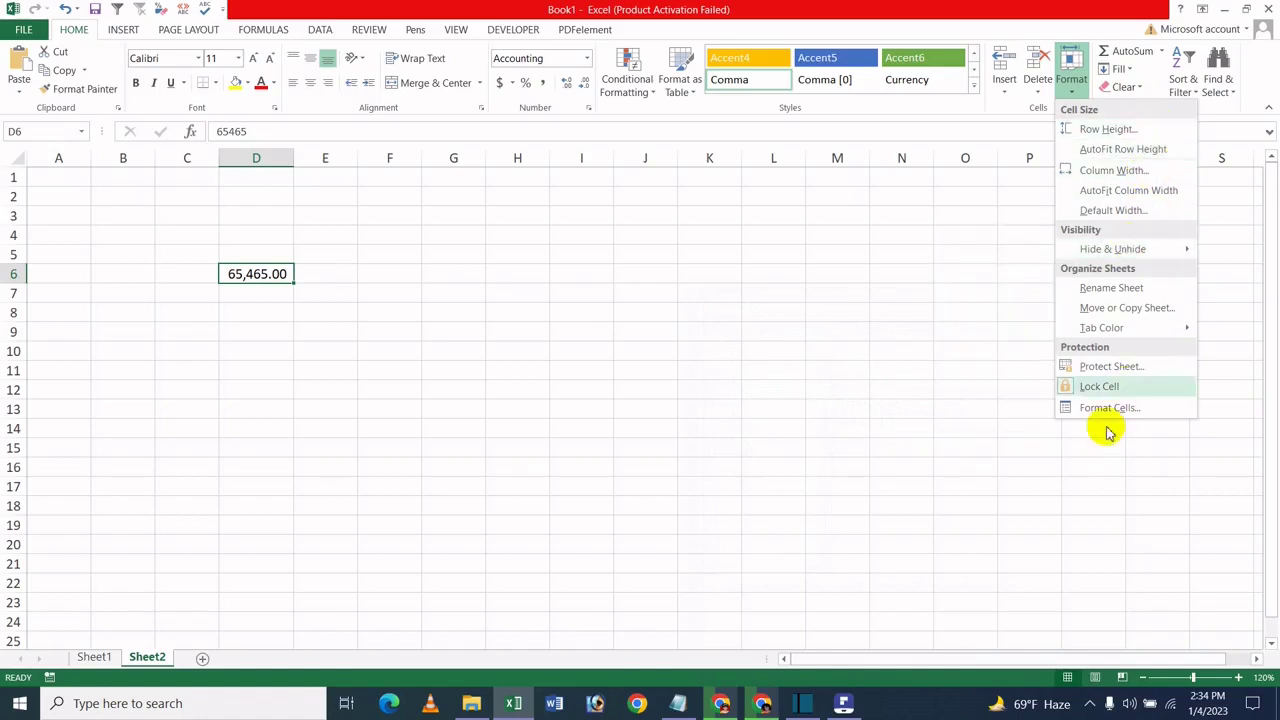
left_click(311, 221)
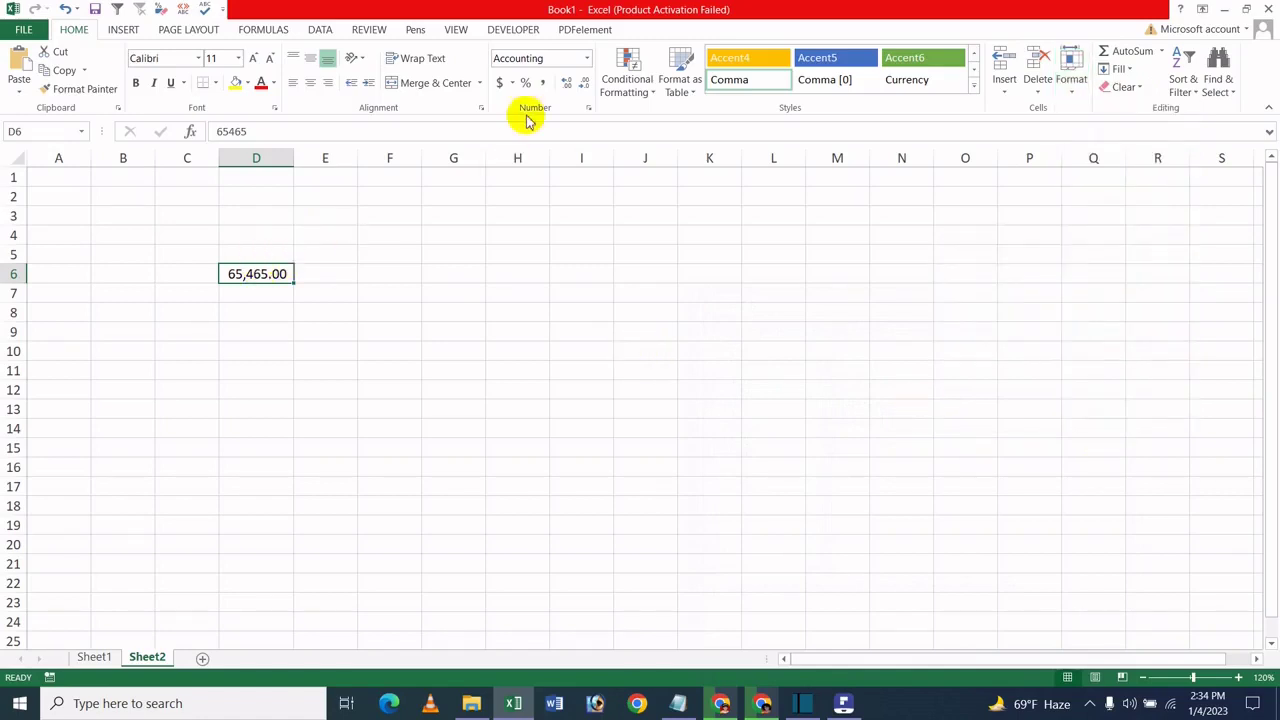
right_click(276, 274)
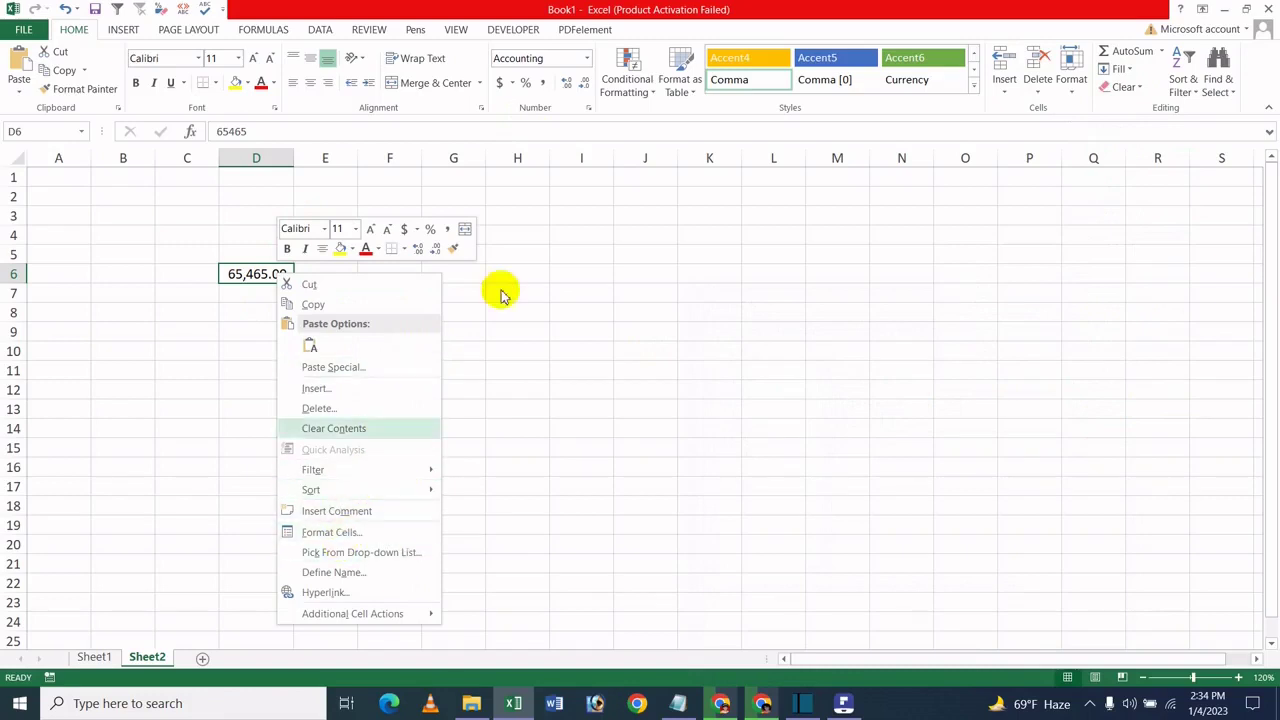
Format cell D6 as Accounting with 0 decimal places and no currency symbol.
left_click(588, 107)
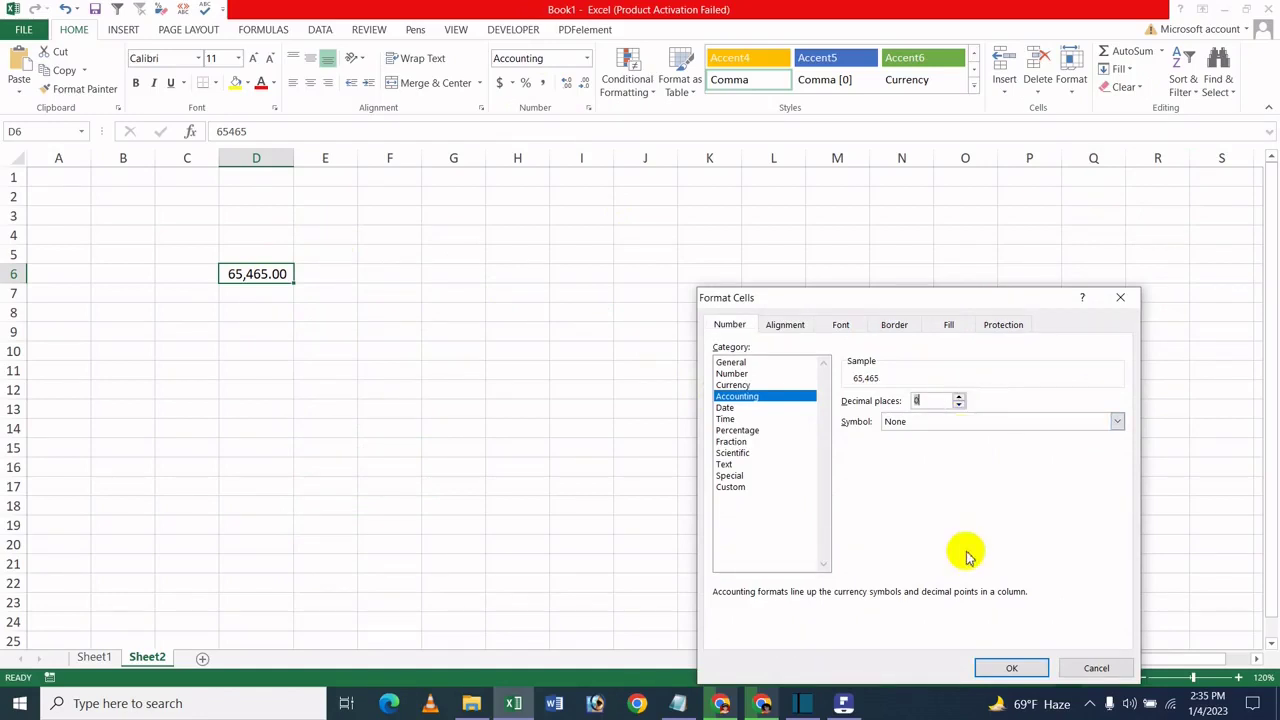
left_click(1003, 668)
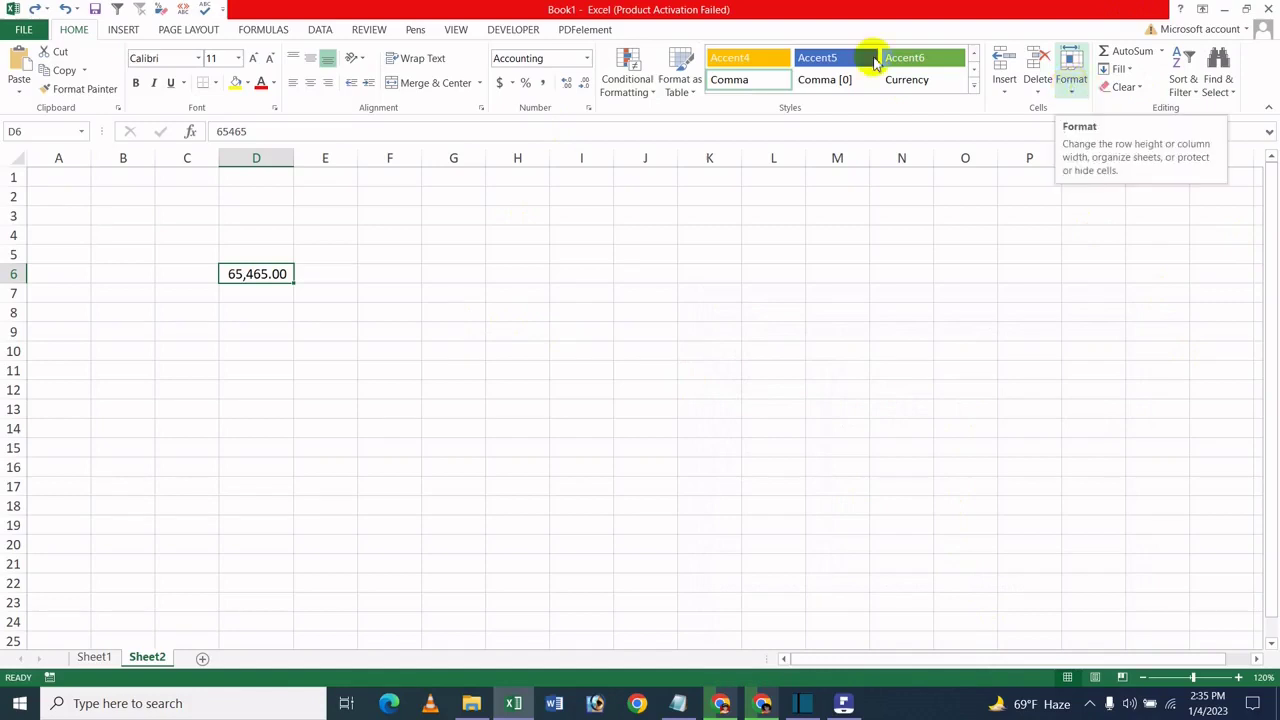
Format cell D6 as Number with 0 decimal places and the 1000 separator enabled.
key("ctrl+1")
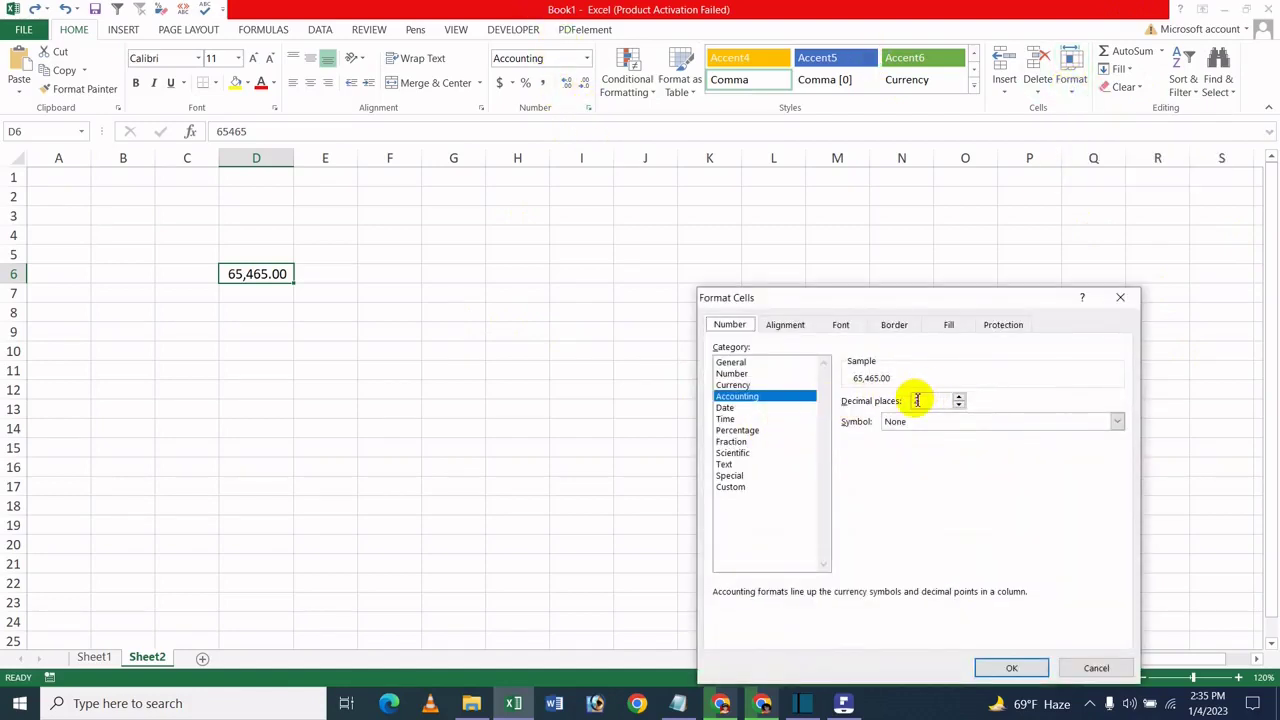
left_click(776, 373)
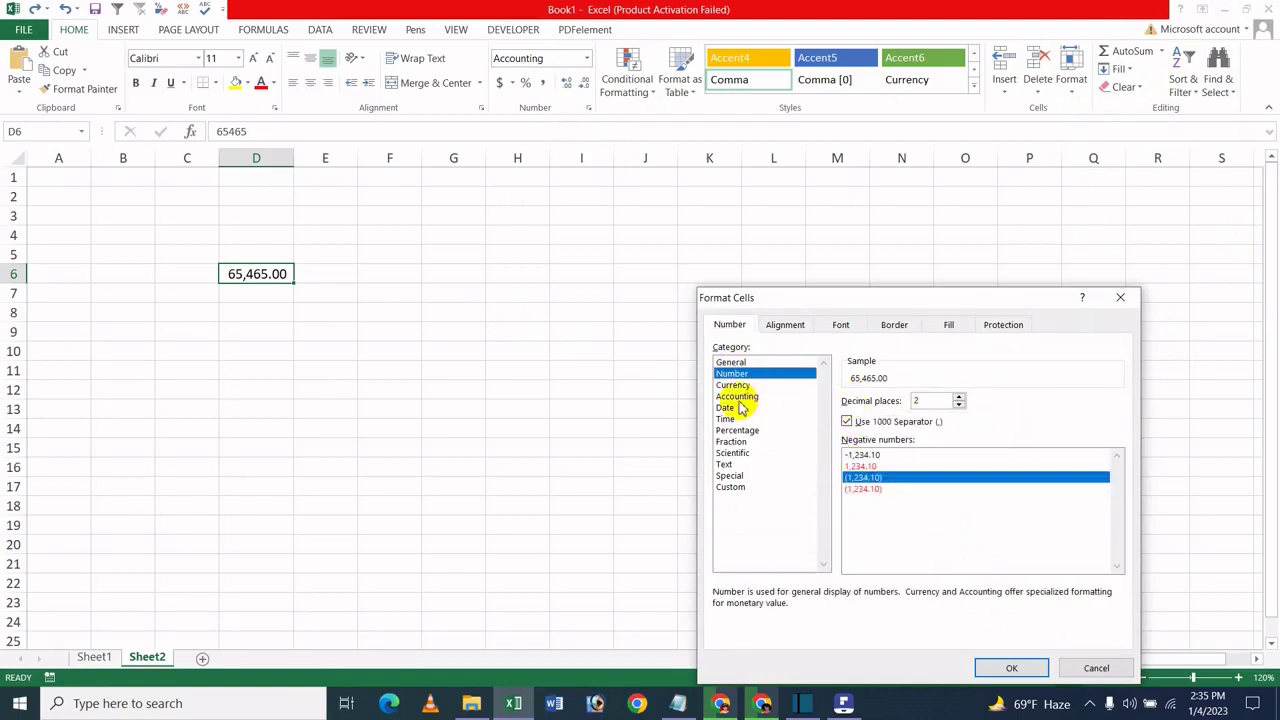
left_click(900, 422)
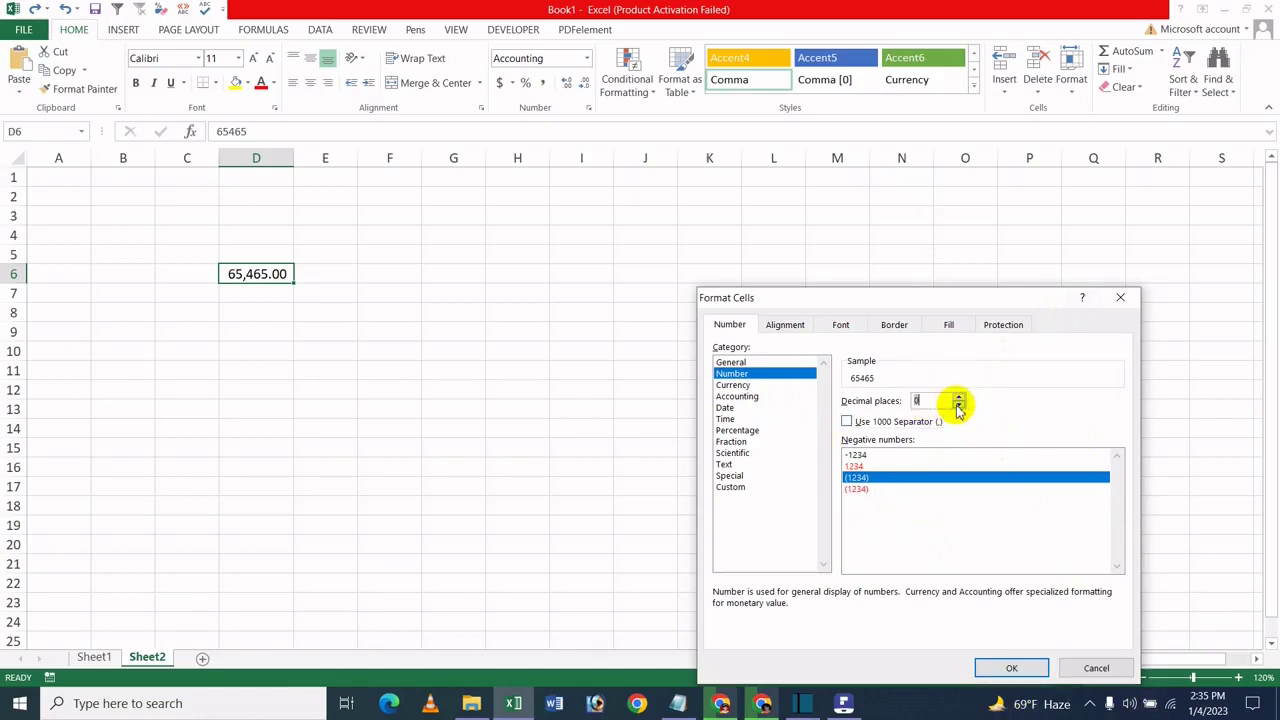
left_click(849, 422)
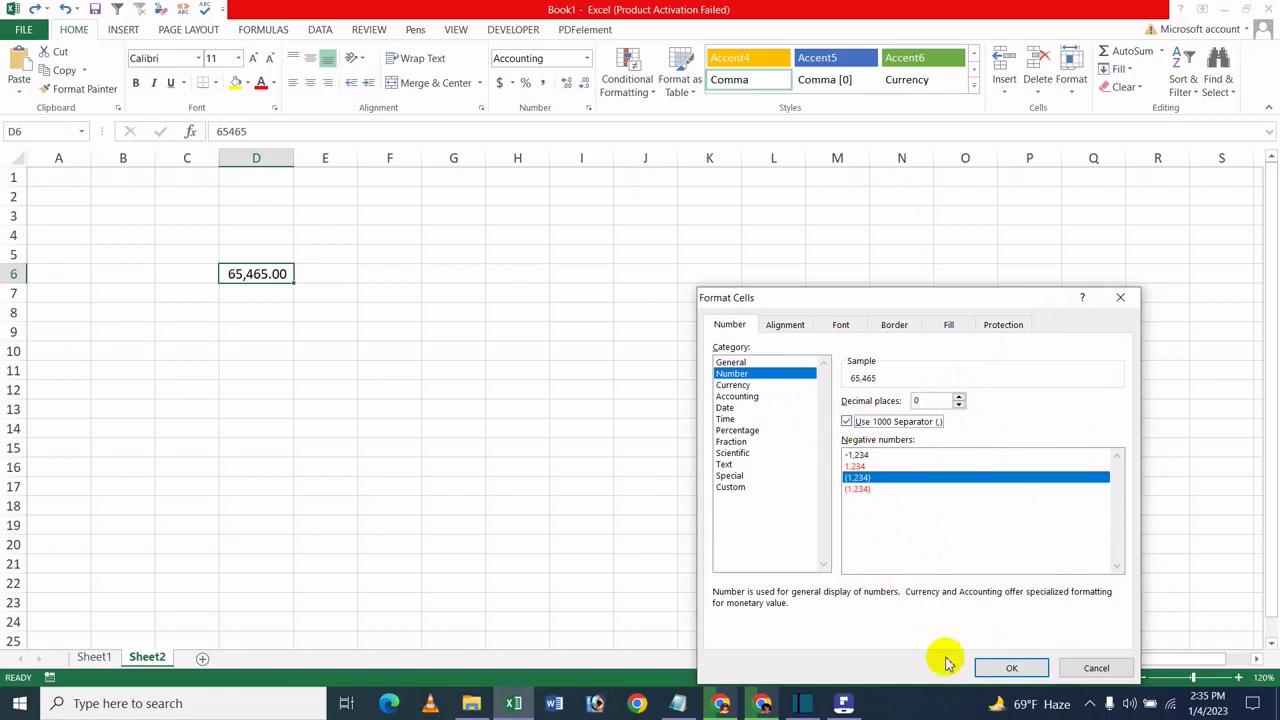
left_click(1010, 667)
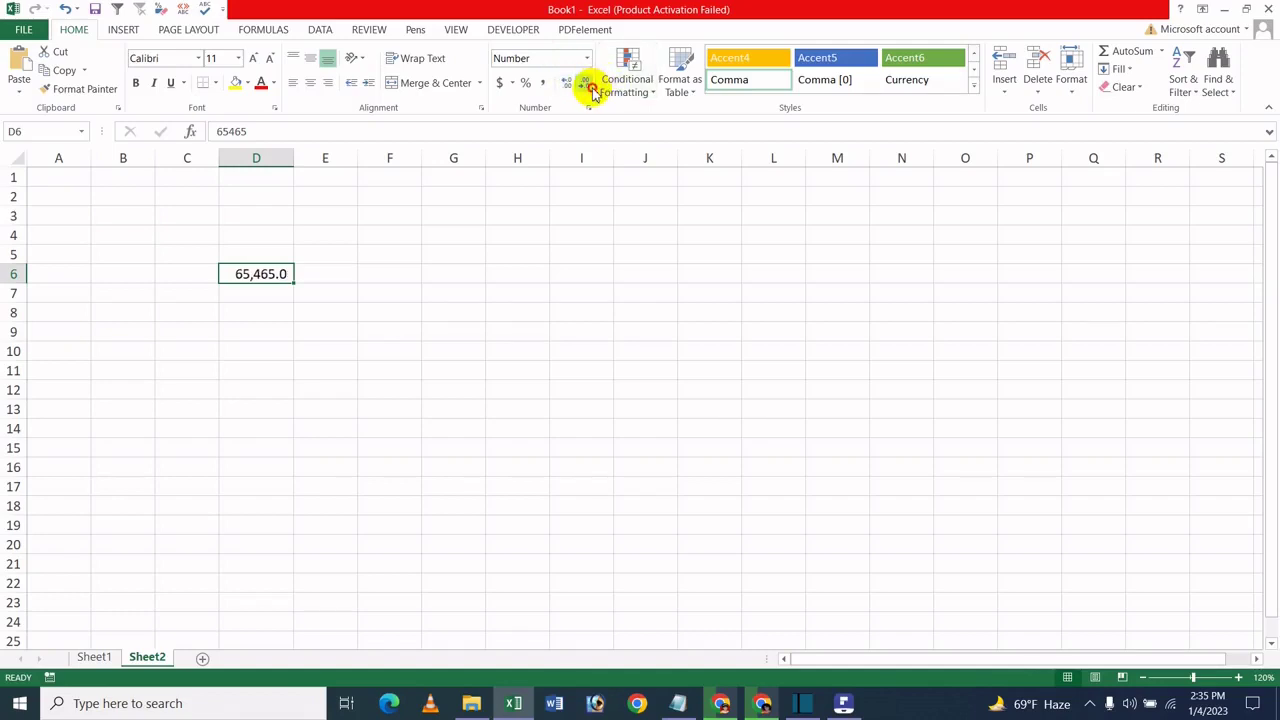
Decrease the decimals of D6 to zero and increase them back to two decimal places.
left_click(592, 89)
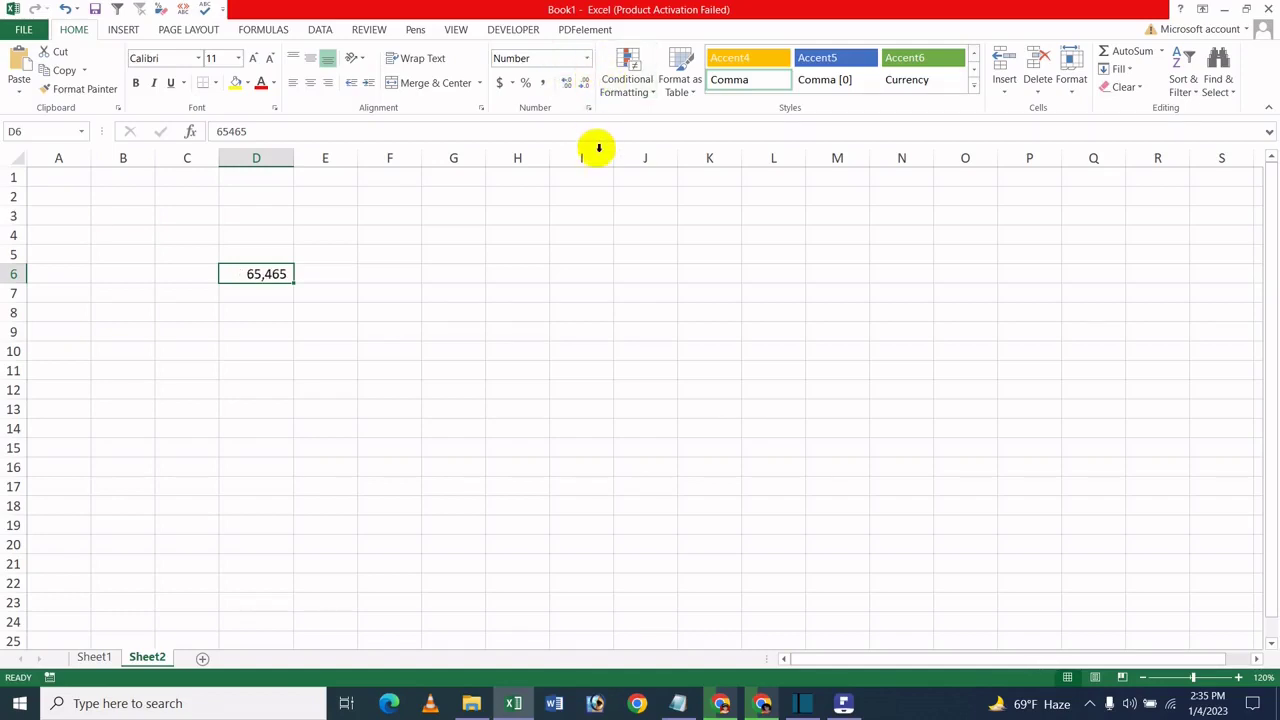
left_click(589, 109)
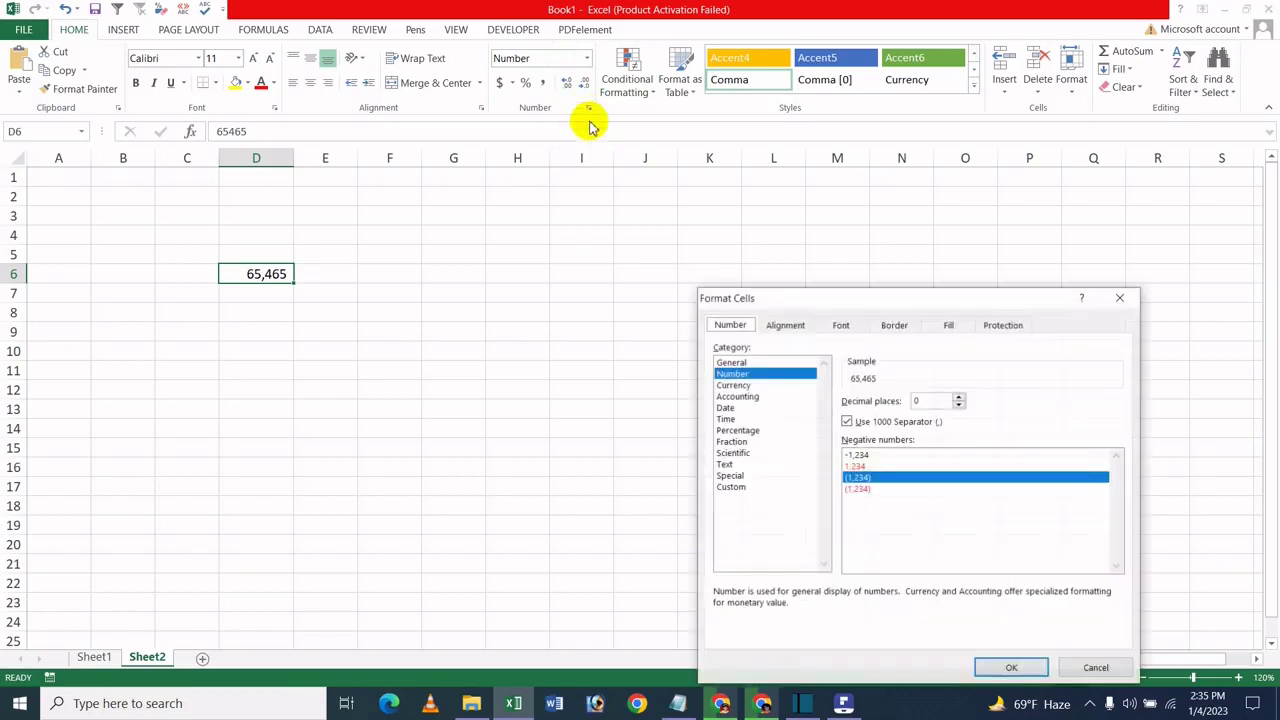
key("Escape")
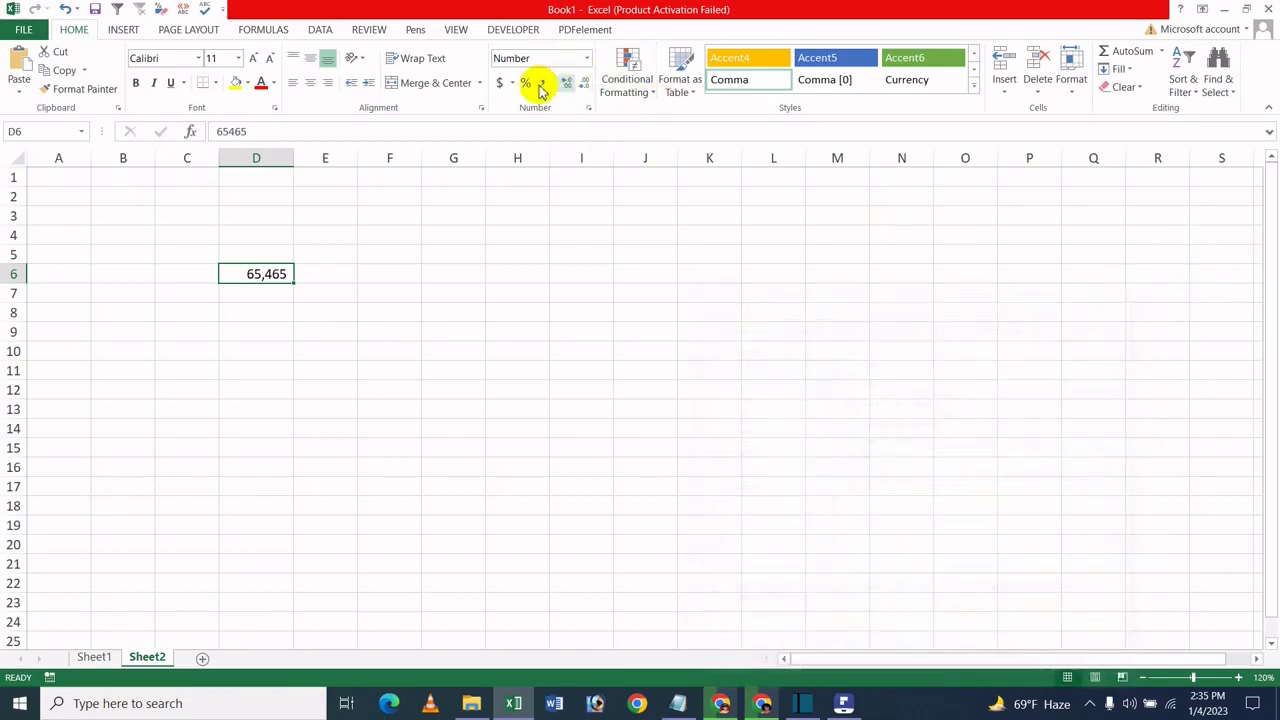
left_click(565, 82)
left_click(565, 82)
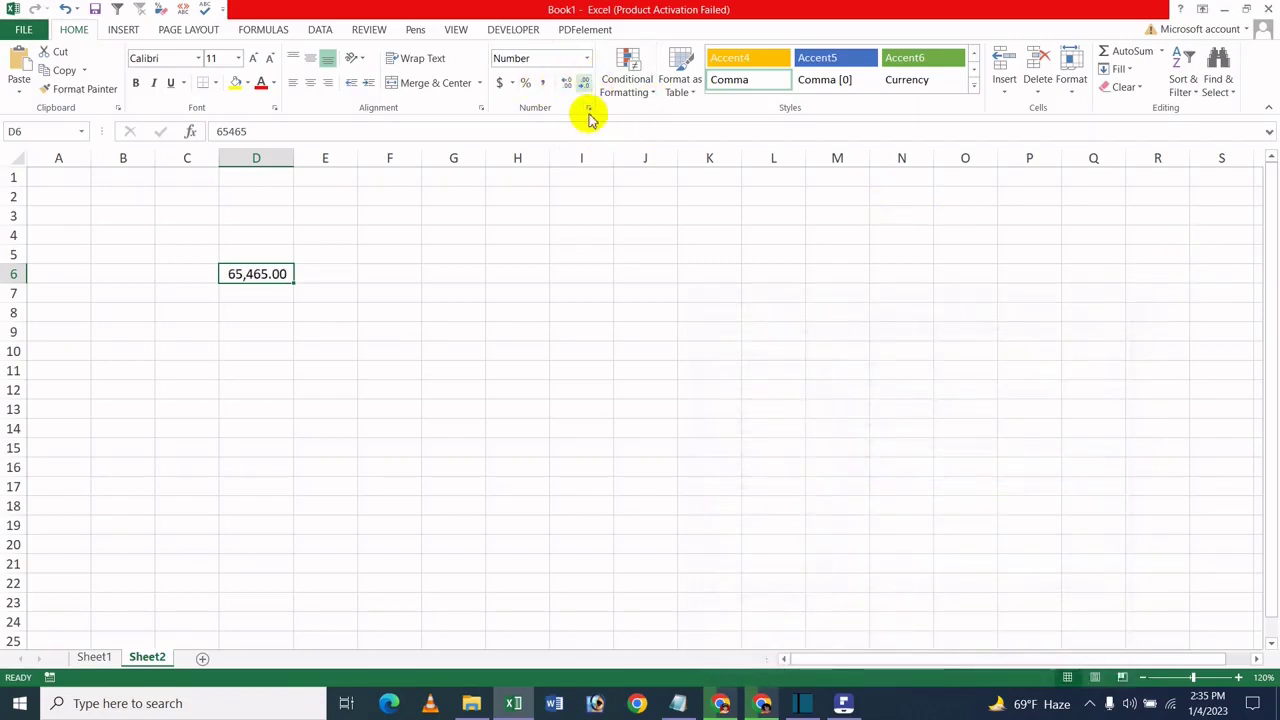
Format cell D6 as Number with 0 decimal places and the 1000 separator disabled.
left_click(589, 109)
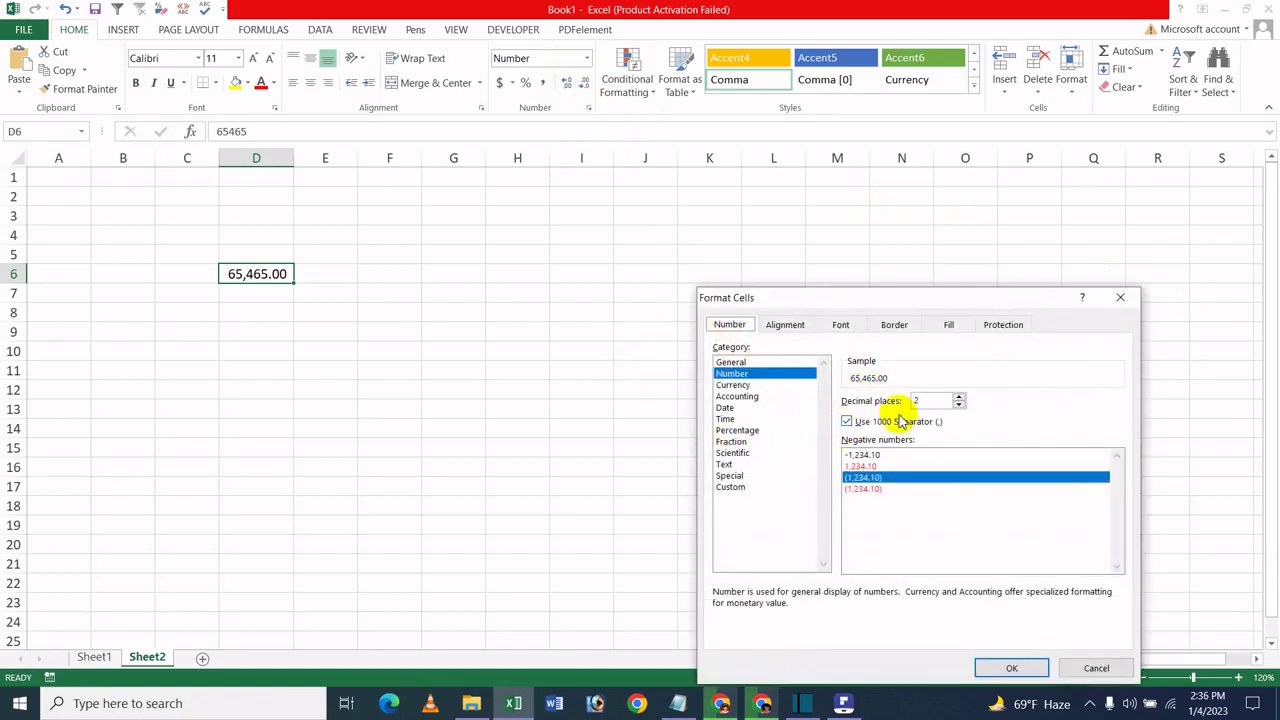
left_click(938, 421)
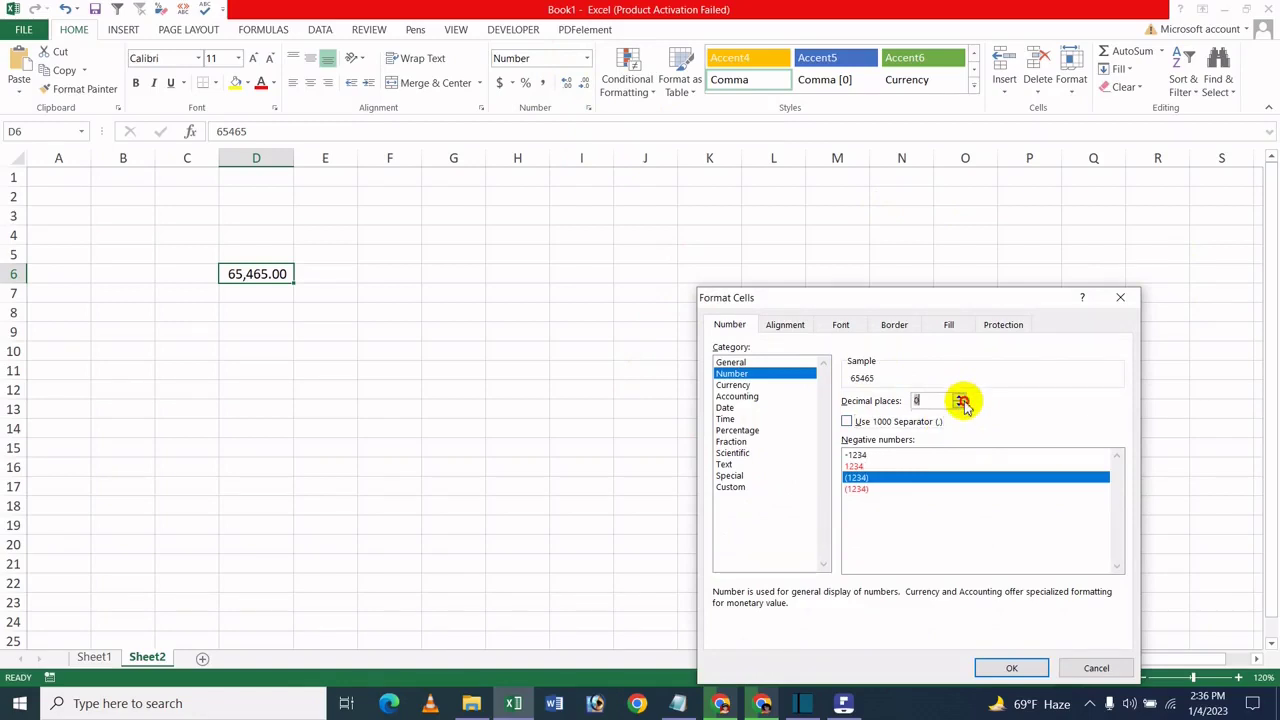
left_click(1011, 668)
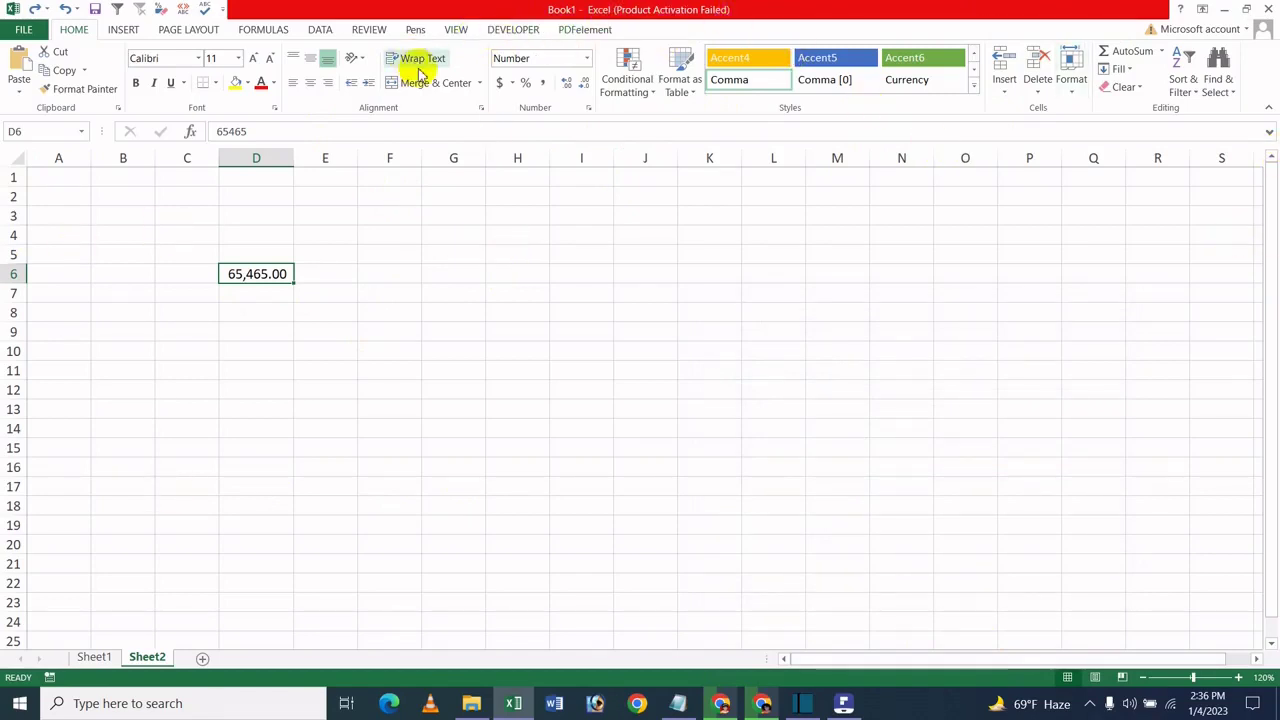
Increase the number of decimals shown in D6 and reduce them to zero again.
left_click(569, 85)
left_click(569, 85)
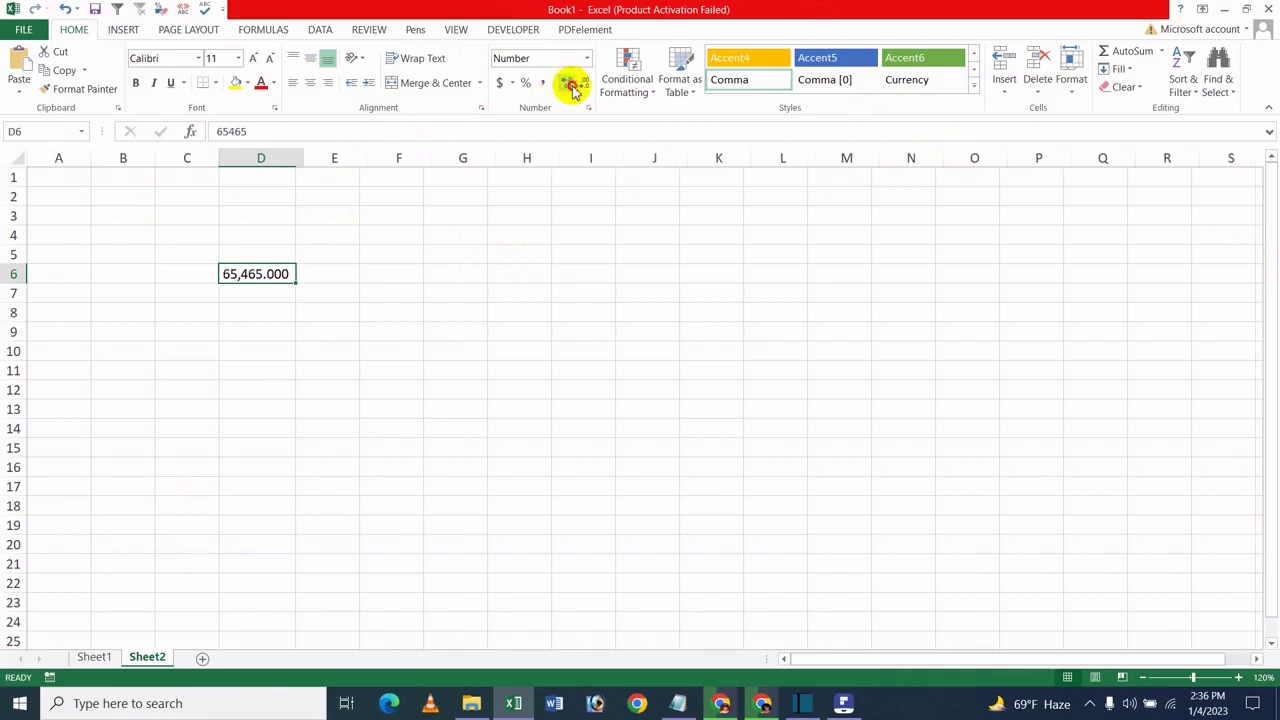
left_click(569, 85)
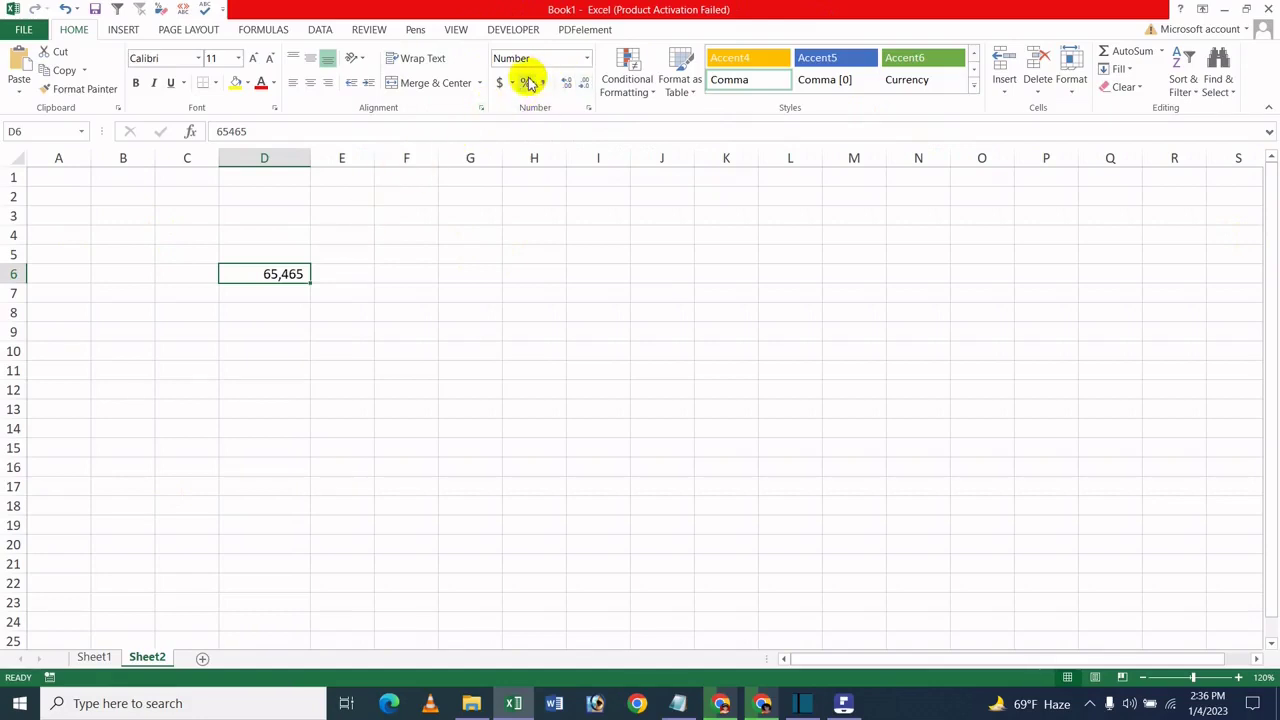
Clear the number in cell D6 and discard a trial entry of +98+97 in D7.
key("End")
left_click(306, 292)
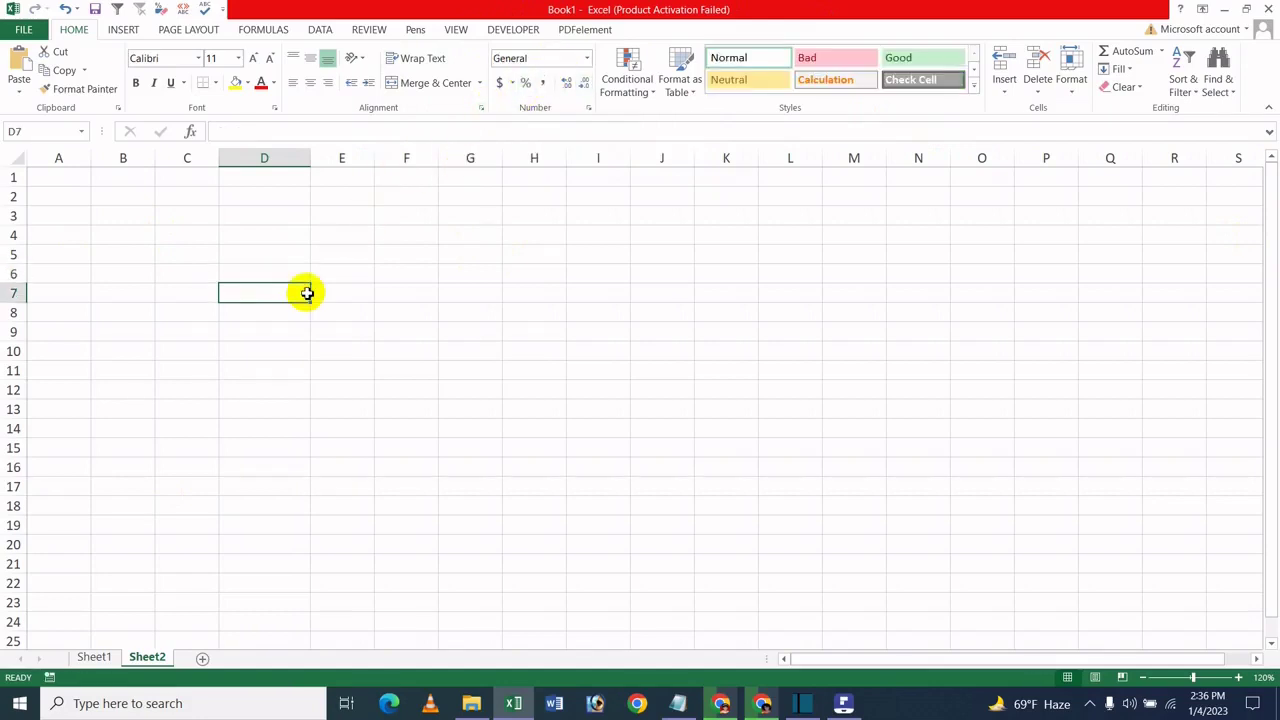
type("+98+97")
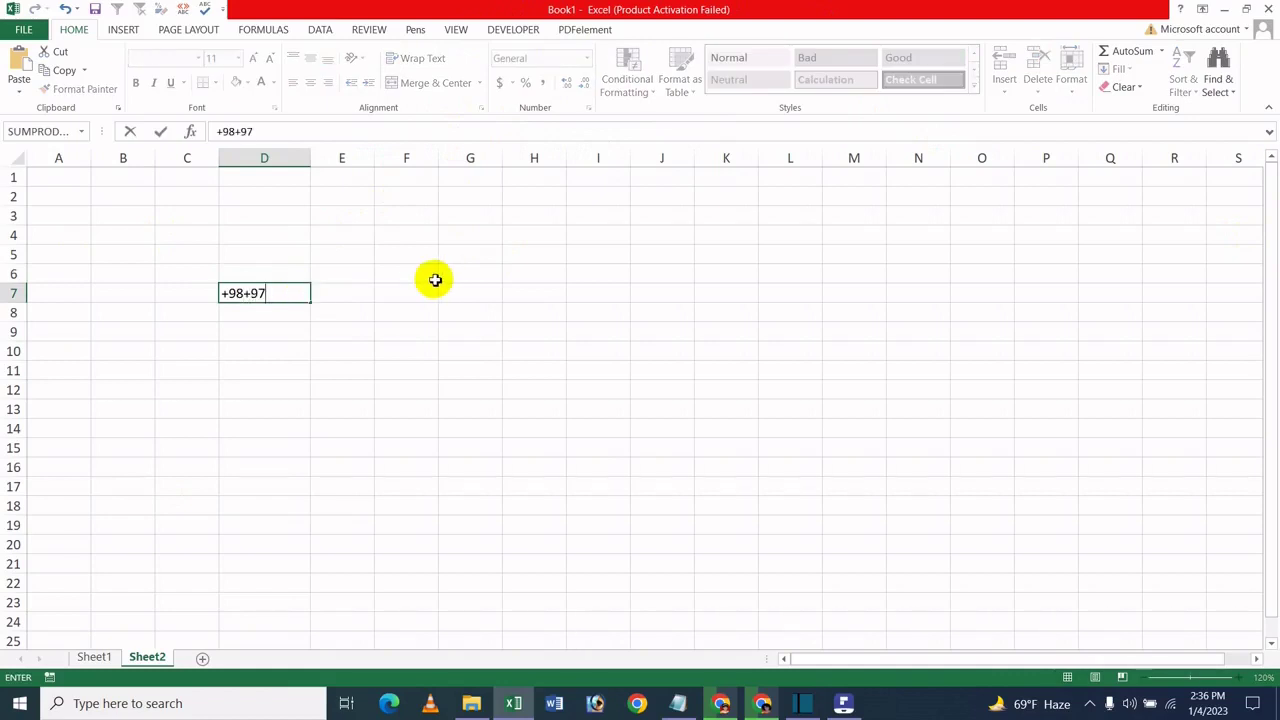
key("Escape")
Enter 654654 in cell H5 and apply the Comma style to it.
left_click(517, 257)
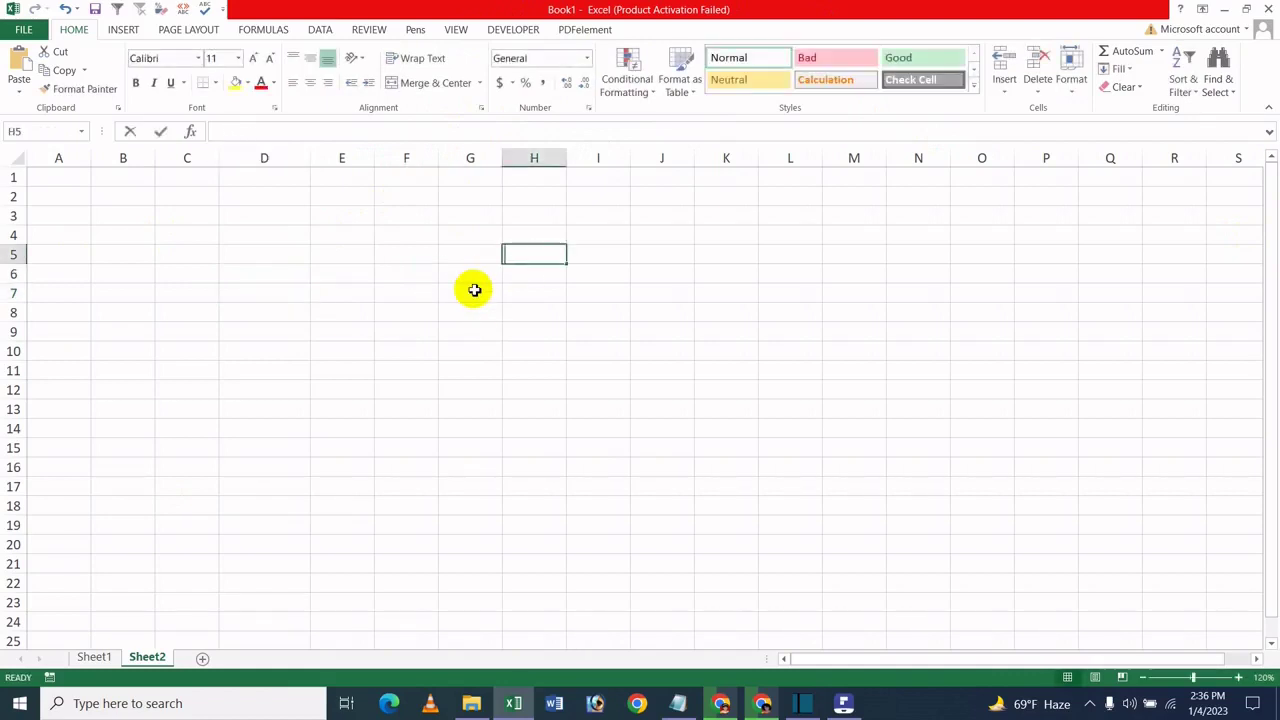
type("654654")
left_click(491, 291)
left_click(528, 242)
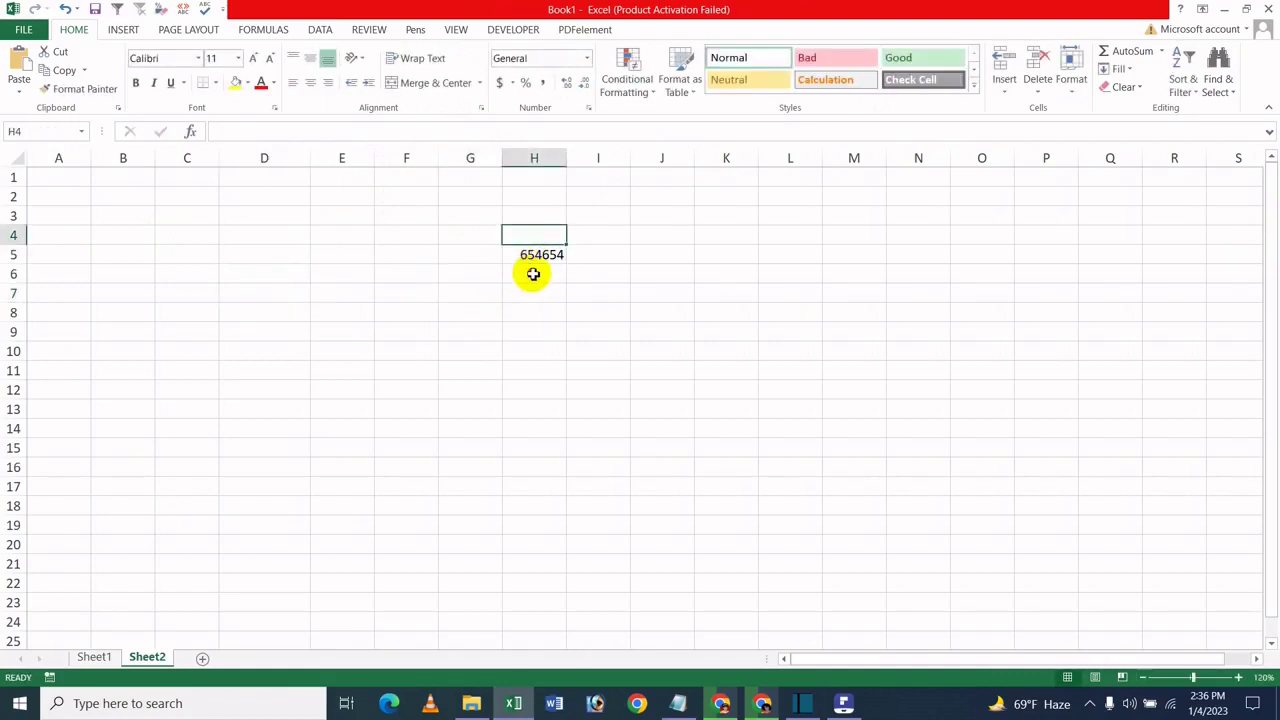
left_click(534, 255)
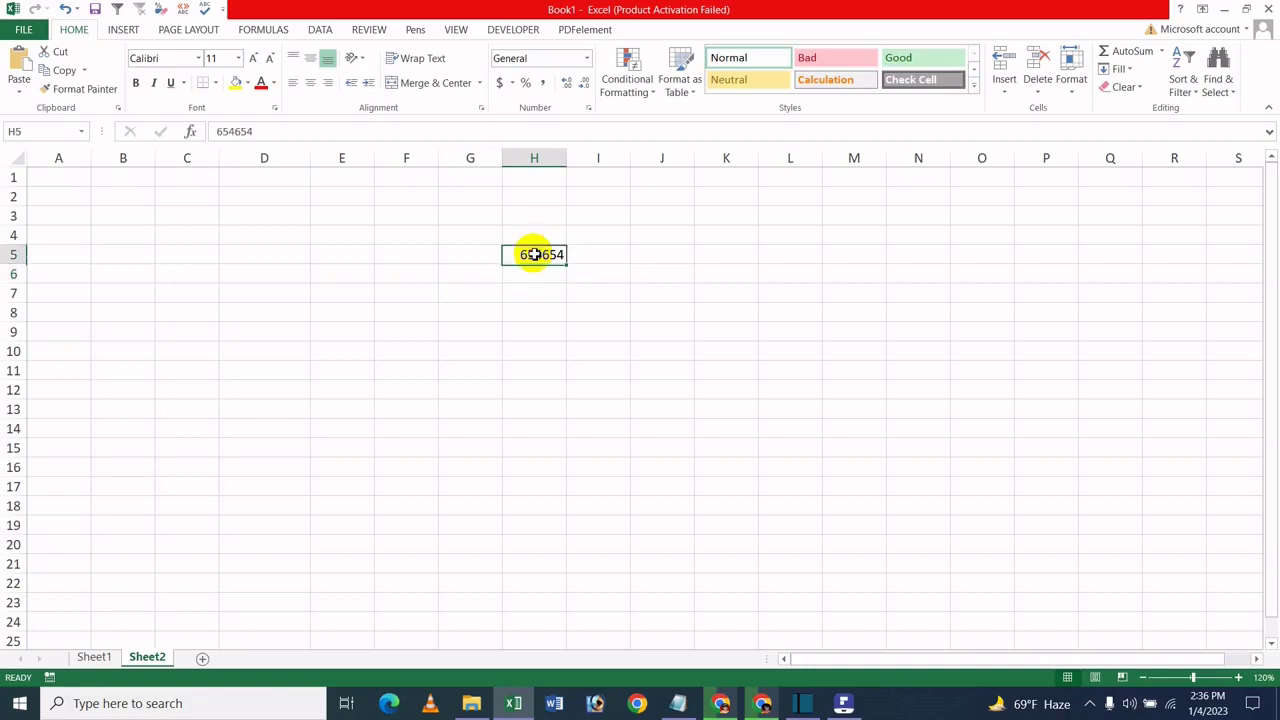
left_click(544, 84)
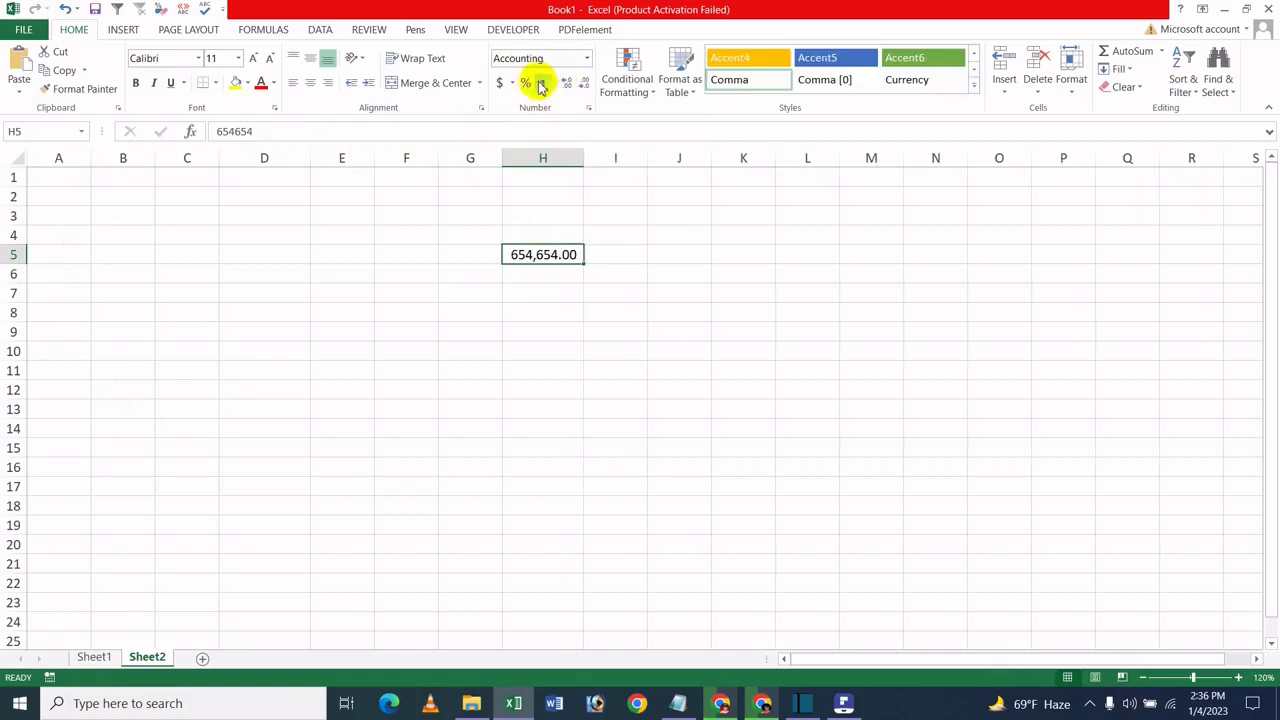
Set custom separators in the Advanced options, with - for decimals and * for thousands, and widen column H to fit its number.
left_click(38, 28)
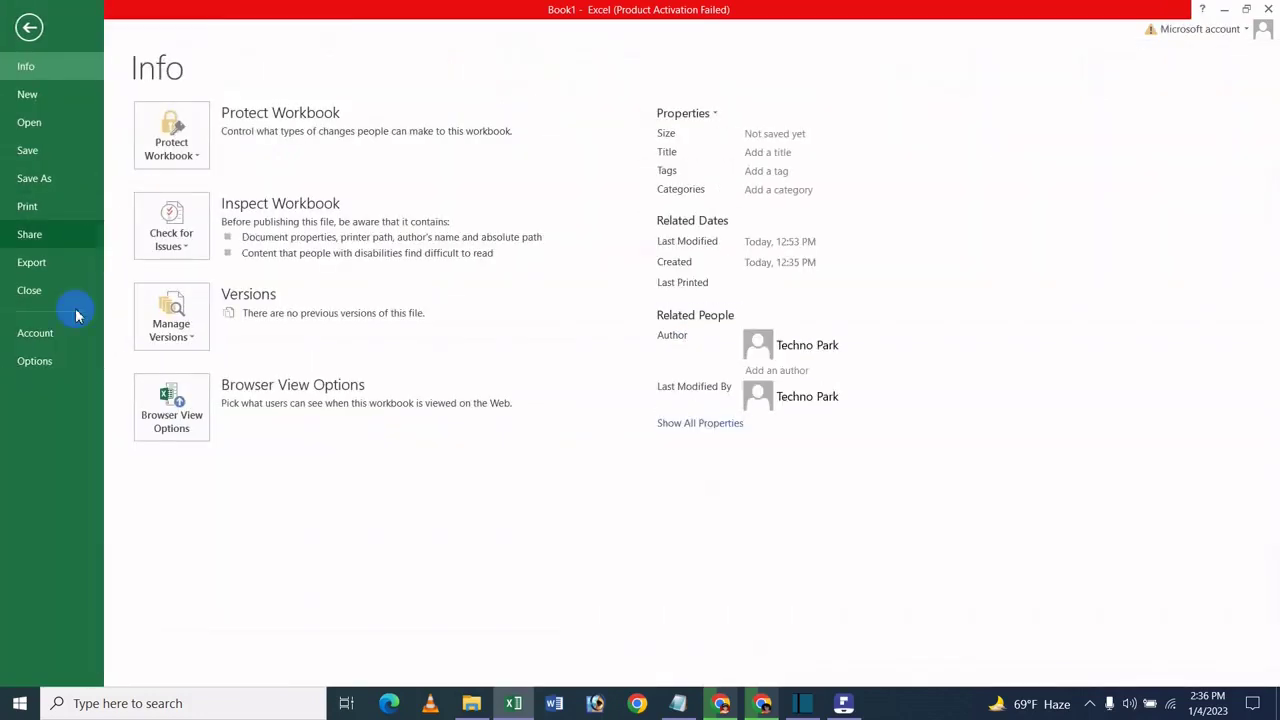
left_click(48, 360)
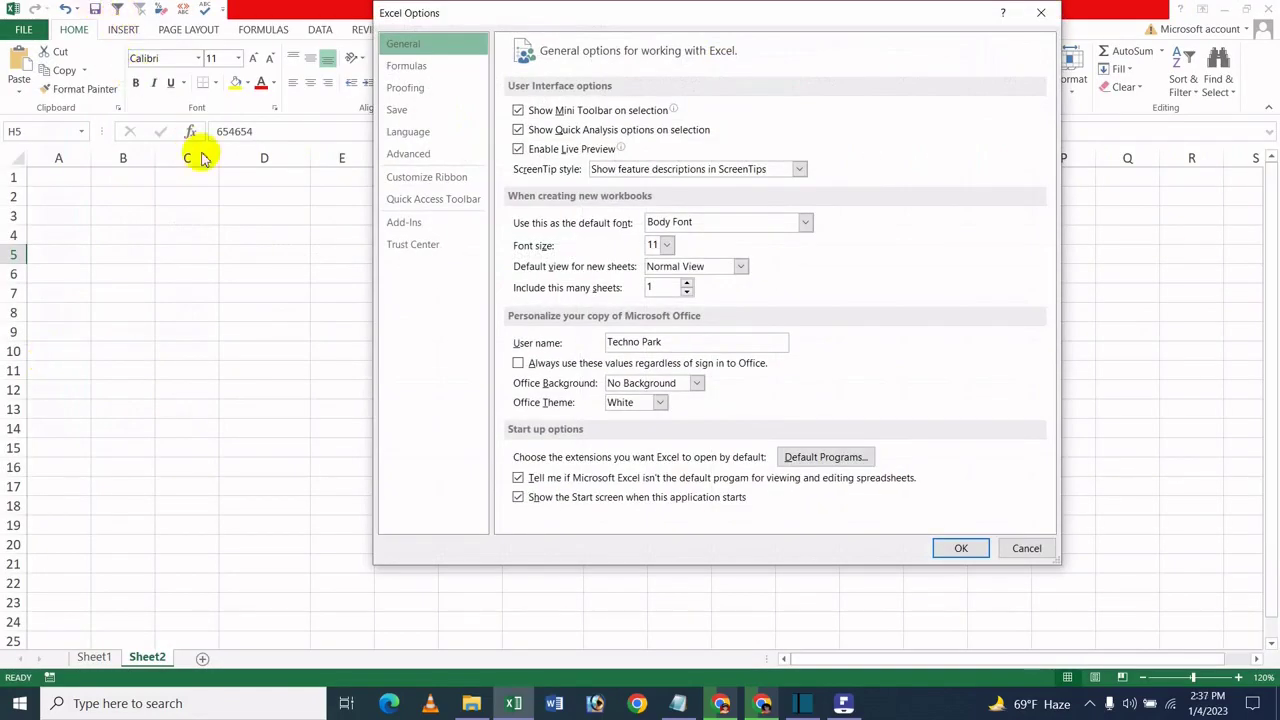
left_click(447, 155)
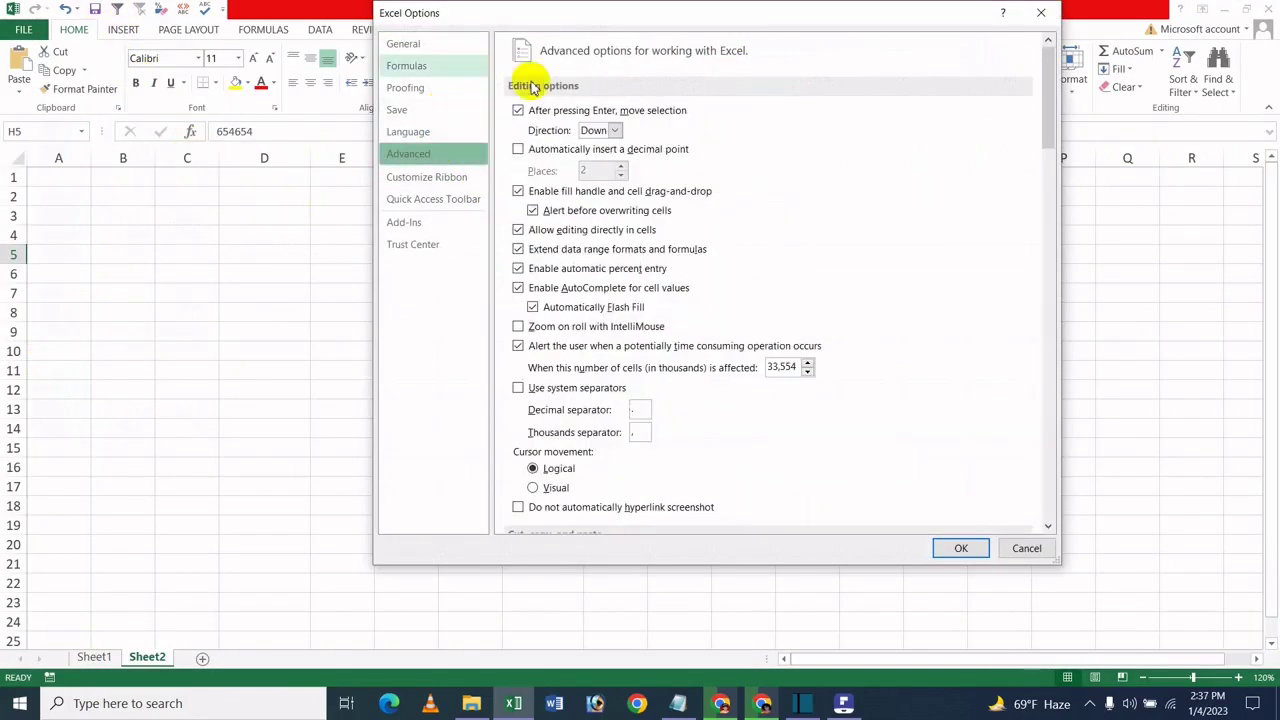
scroll(620, 185, "down", 5)
scroll(640, 185, "down", 15)
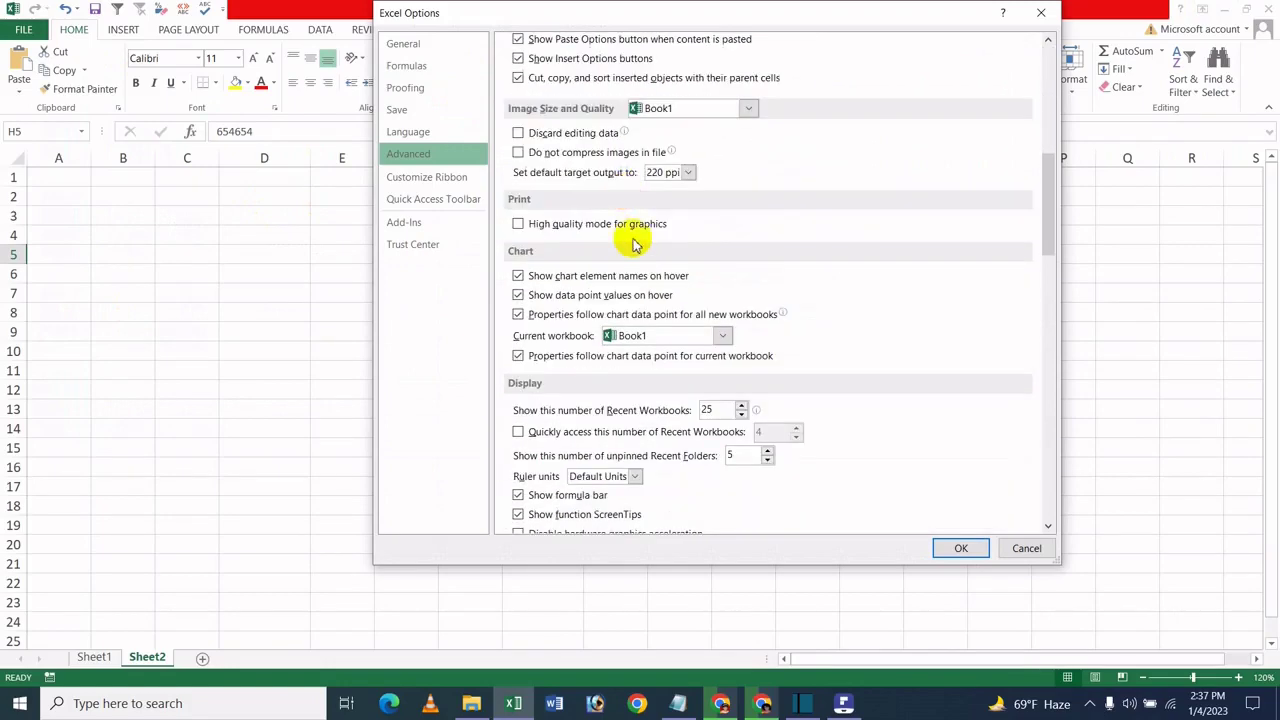
scroll(651, 368, "down", 15)
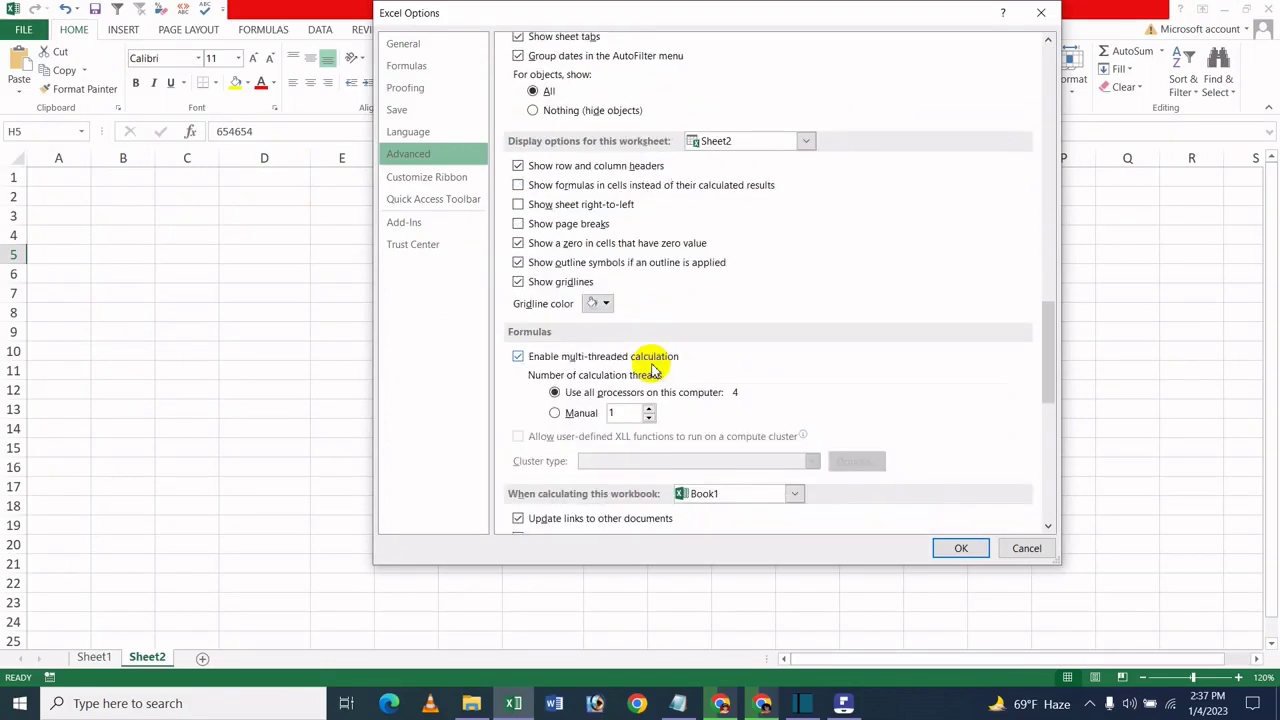
scroll(651, 368, "down", 4)
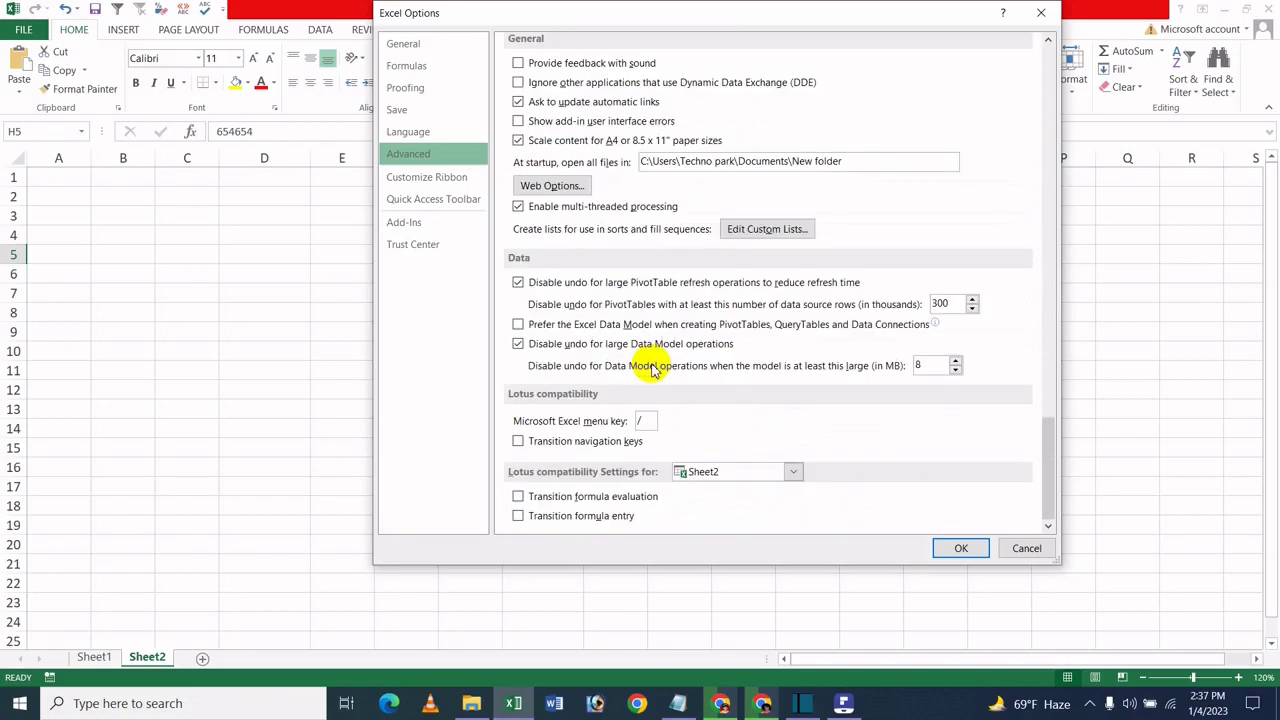
scroll(737, 371, "up", 8)
scroll(740, 377, "up", 15)
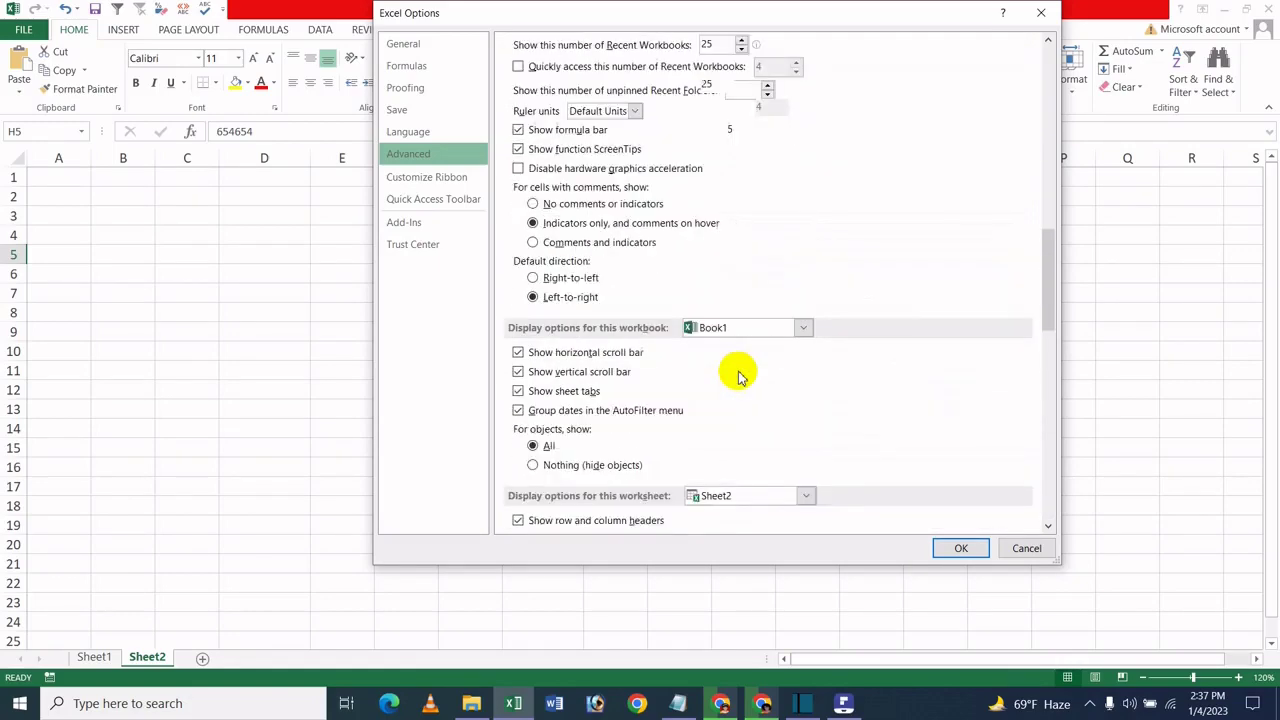
scroll(740, 377, "up", 6)
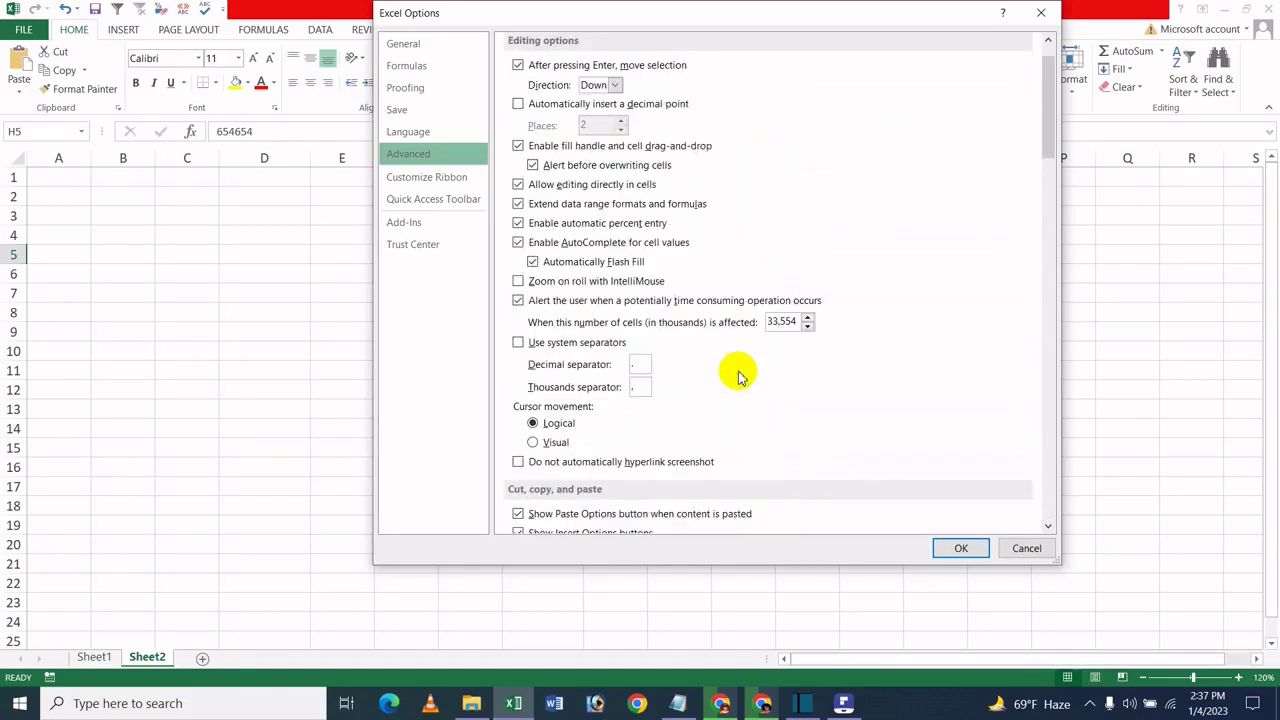
scroll(740, 377, "down", 2)
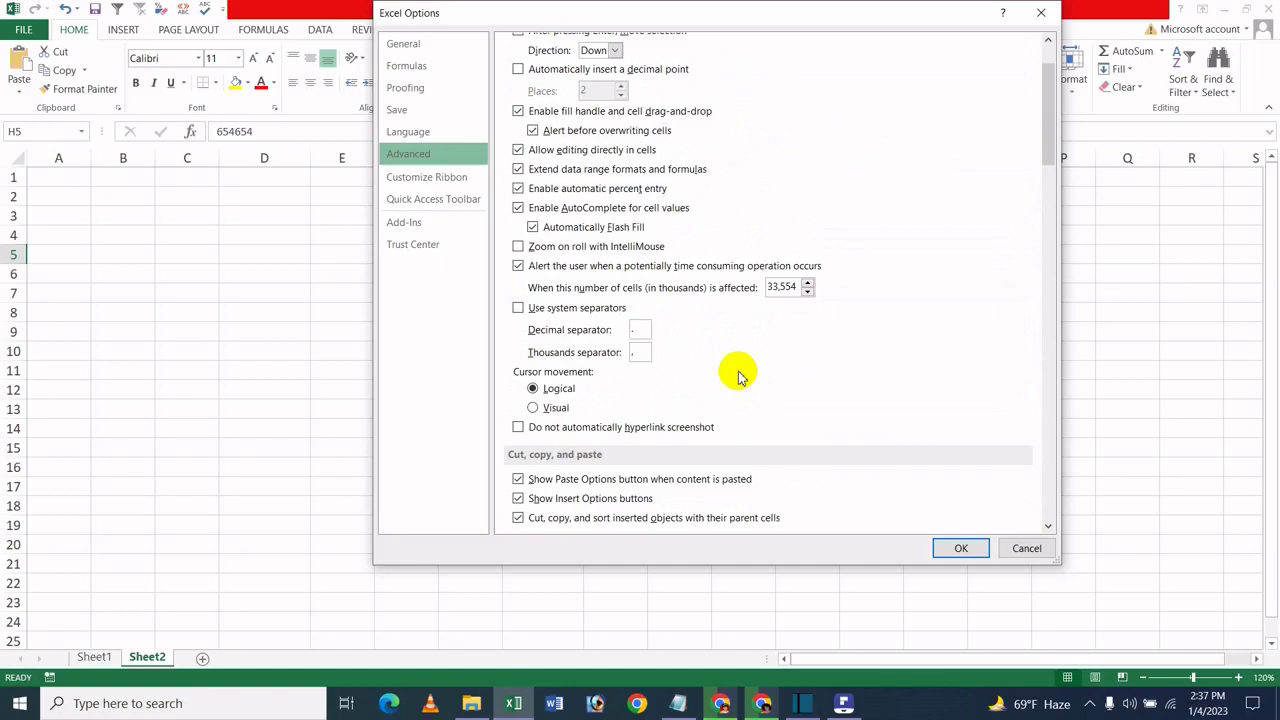
left_click(585, 307)
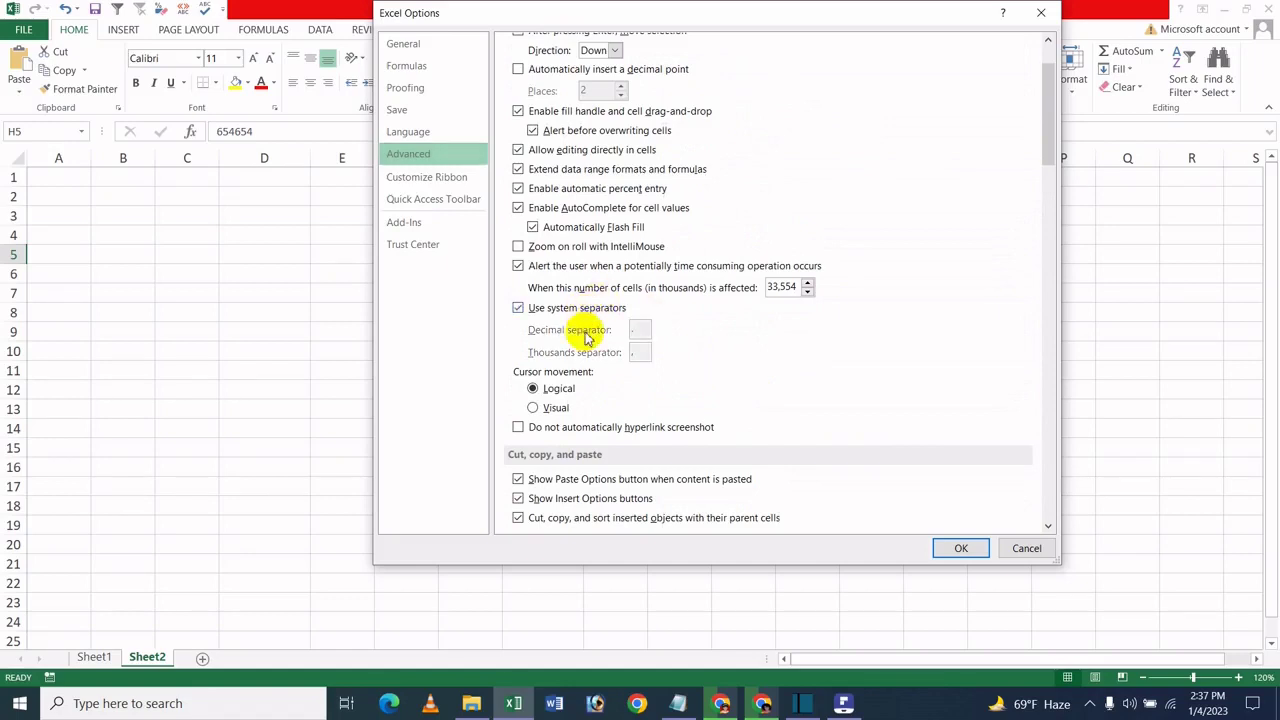
left_click(642, 330)
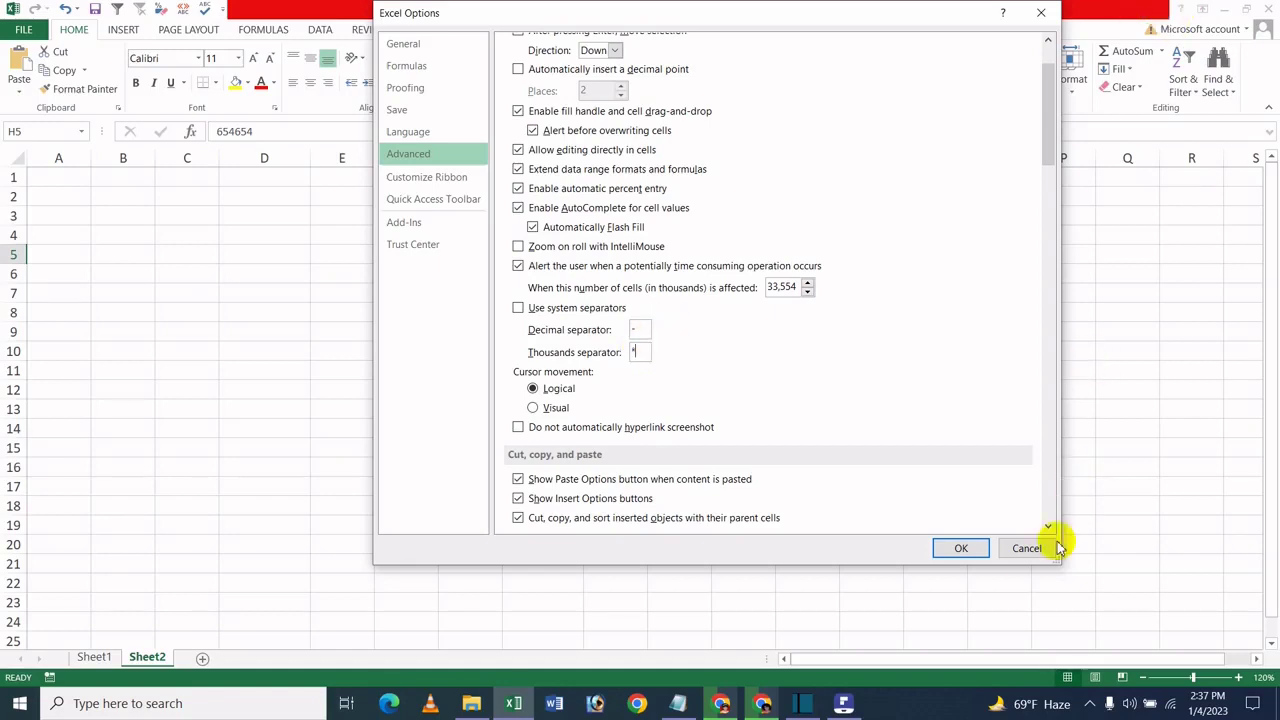
left_click(965, 546)
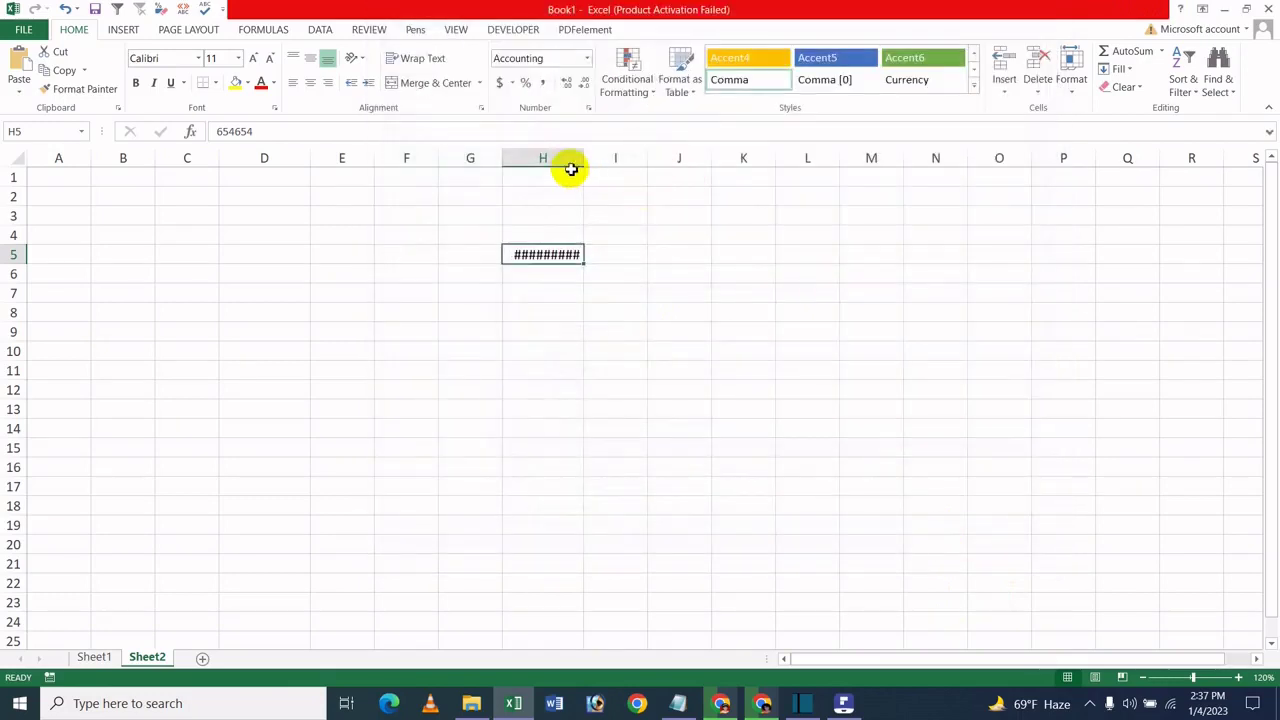
left_click_drag(587, 151, 624, 157)
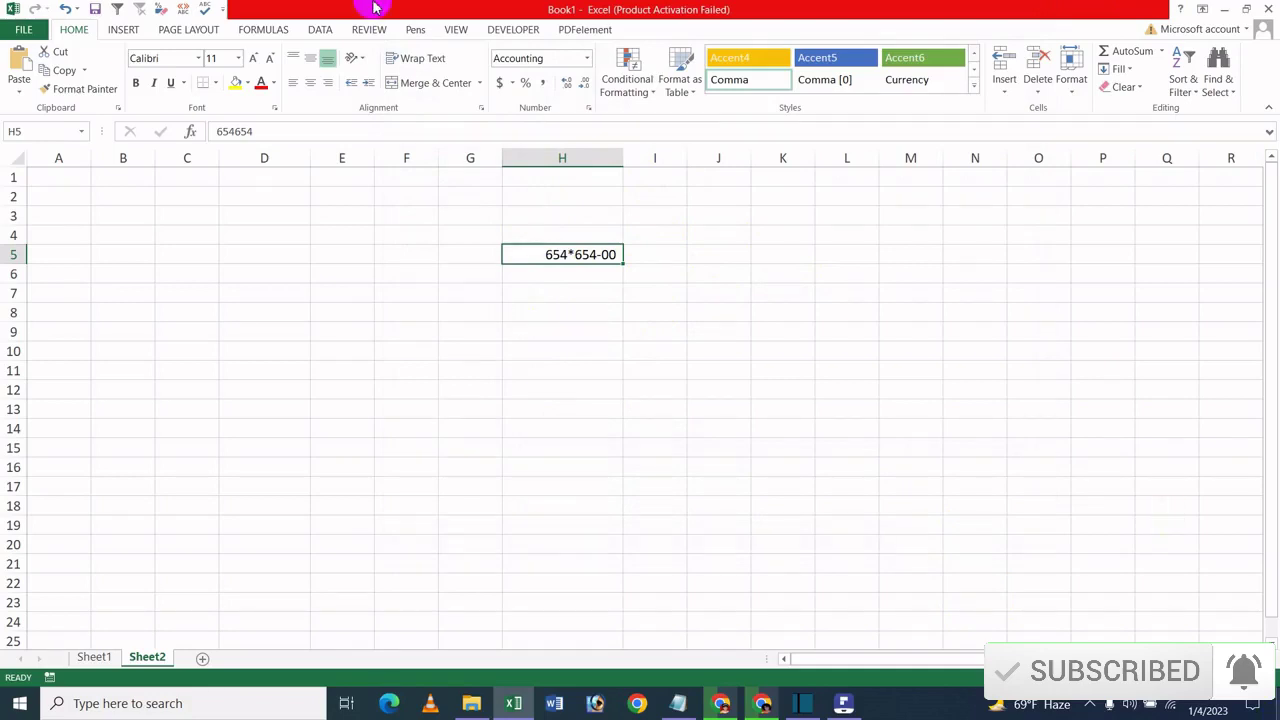
Enter the text tuytyu in cell K6.
left_click(760, 272)
type("tuytyu")
left_click_drag(738, 216, 755, 218)
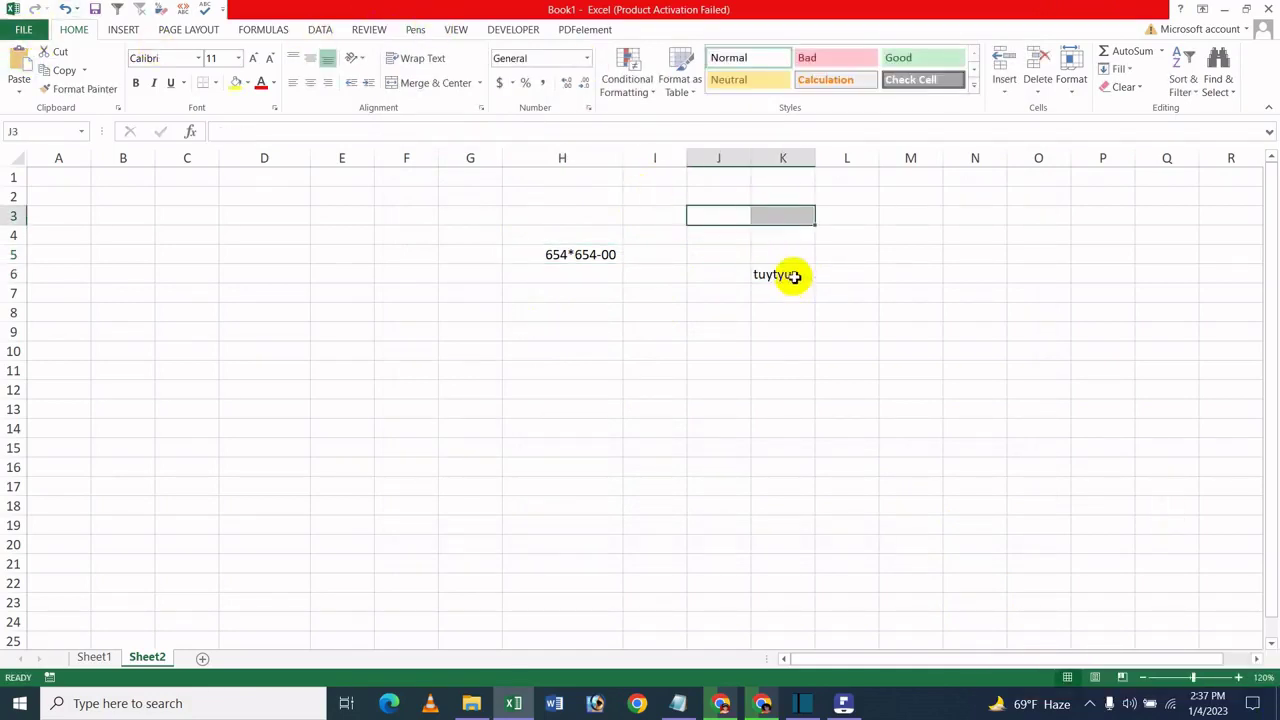
Enter 45645654 in cell O9 and apply the Comma style to it.
left_click(1052, 328)
type("45645654")
left_click(1001, 373)
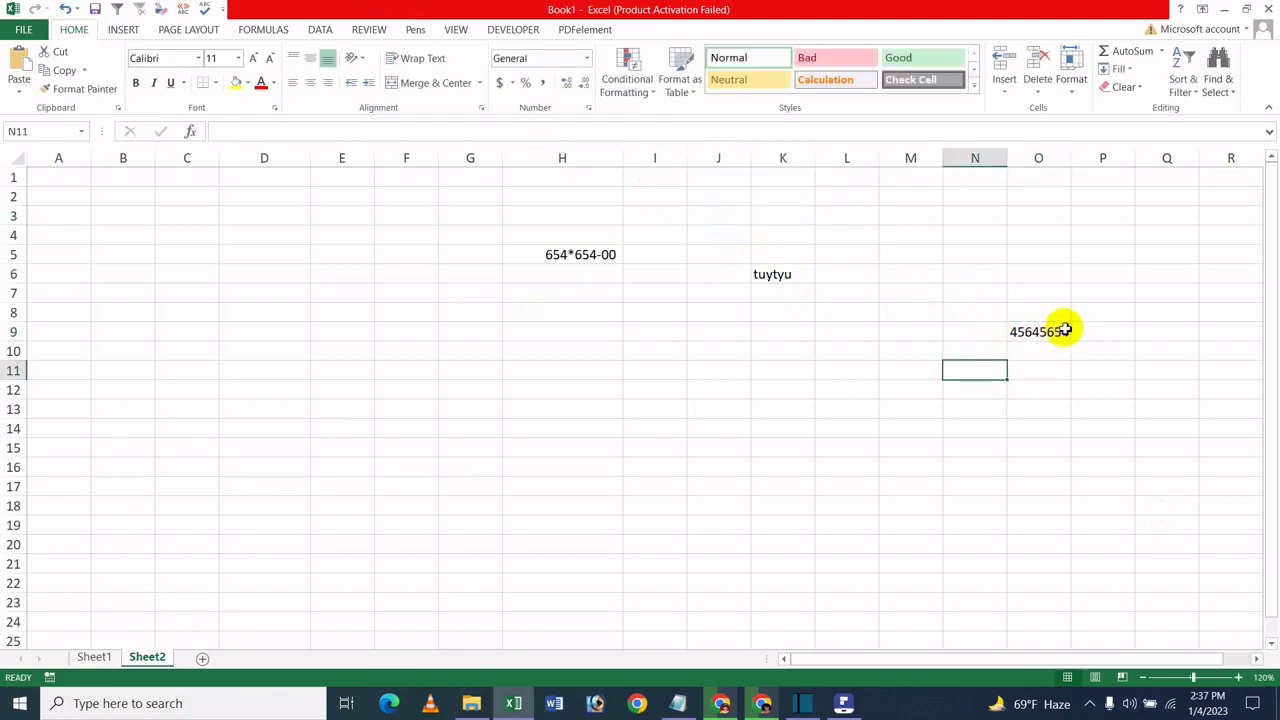
left_click(1055, 330)
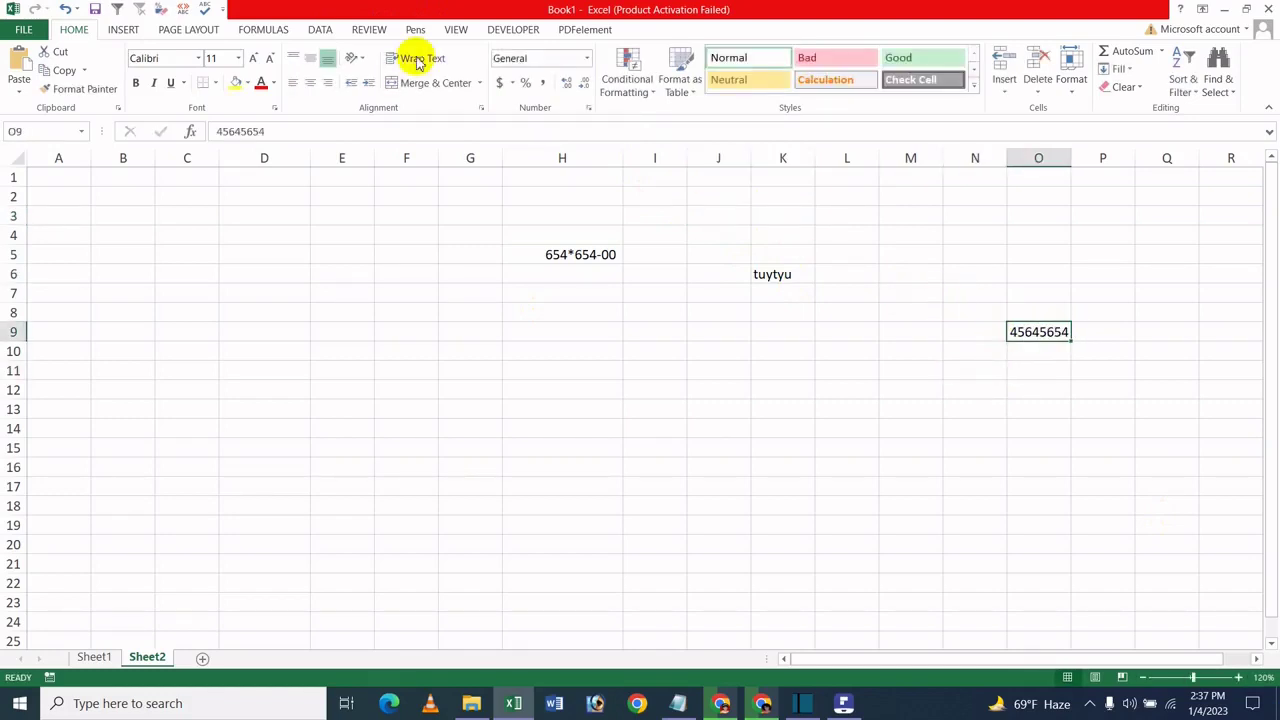
left_click(540, 83)
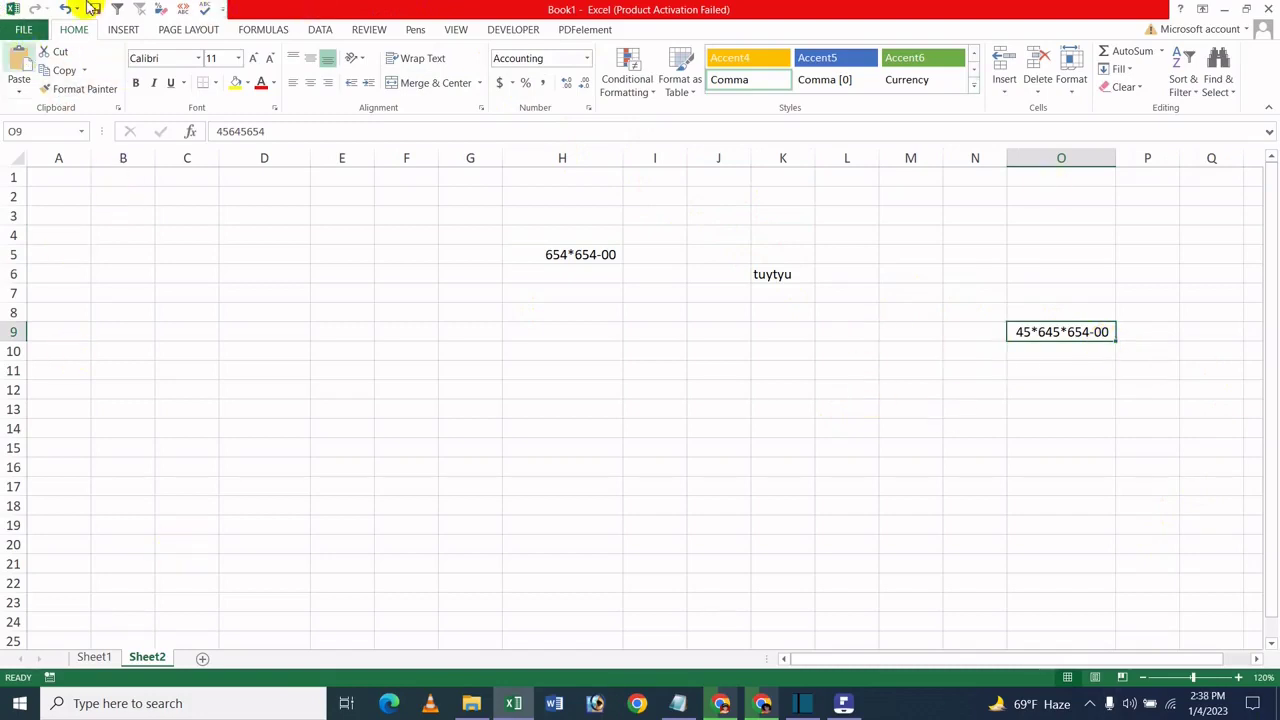
Set the decimal separator to a period and the thousands separator to a comma in the Advanced options.
left_click(23, 29)
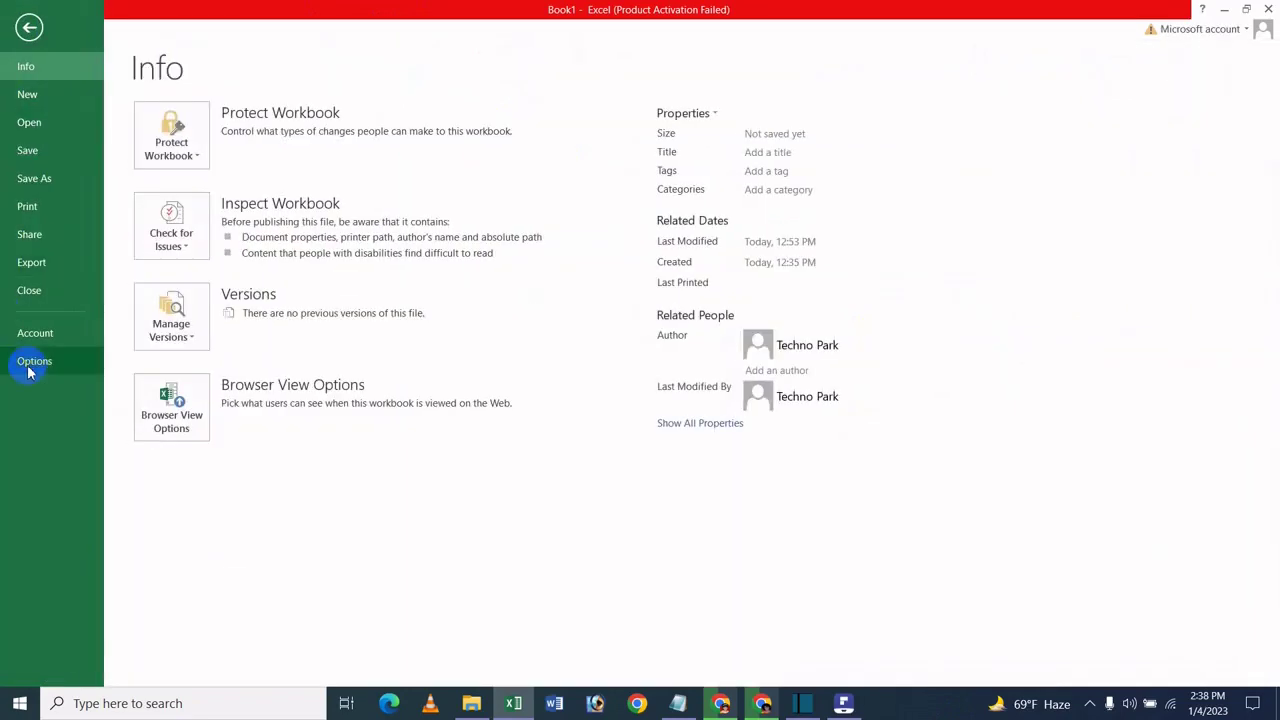
left_click(35, 260)
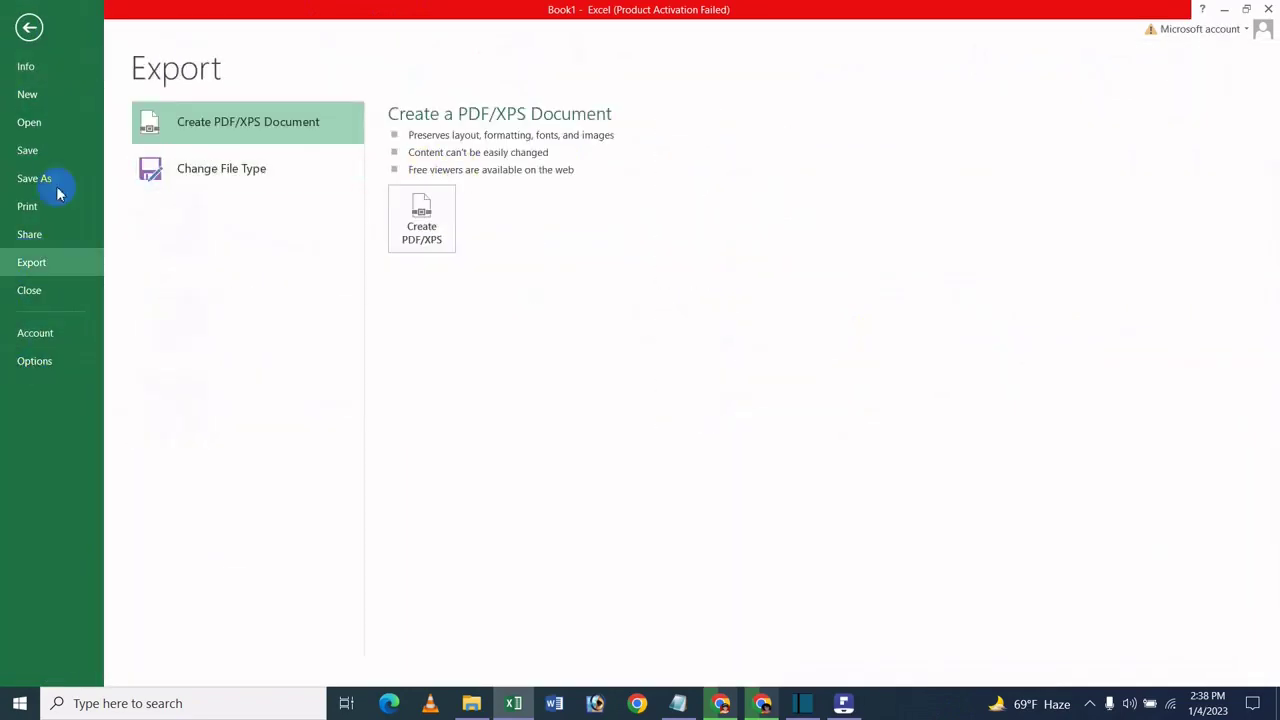
left_click(37, 361)
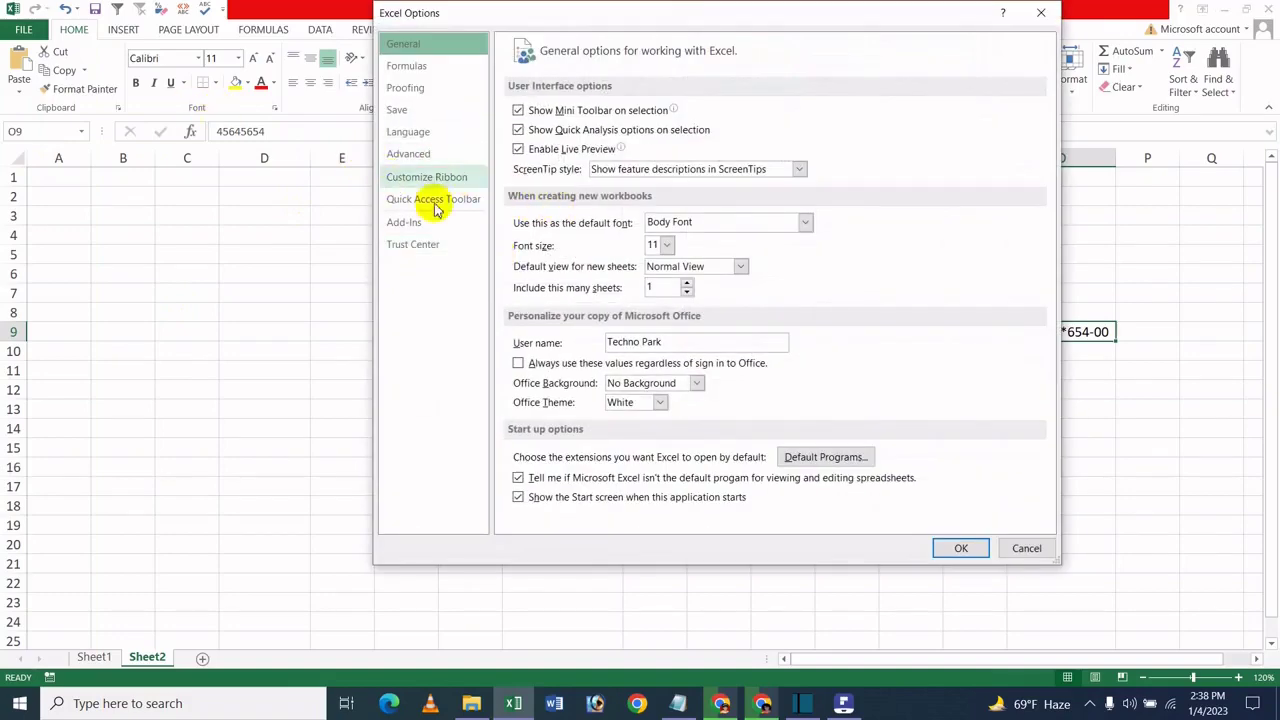
left_click(423, 153)
scroll(851, 80, "down", 10)
scroll(840, 114, "up", 4)
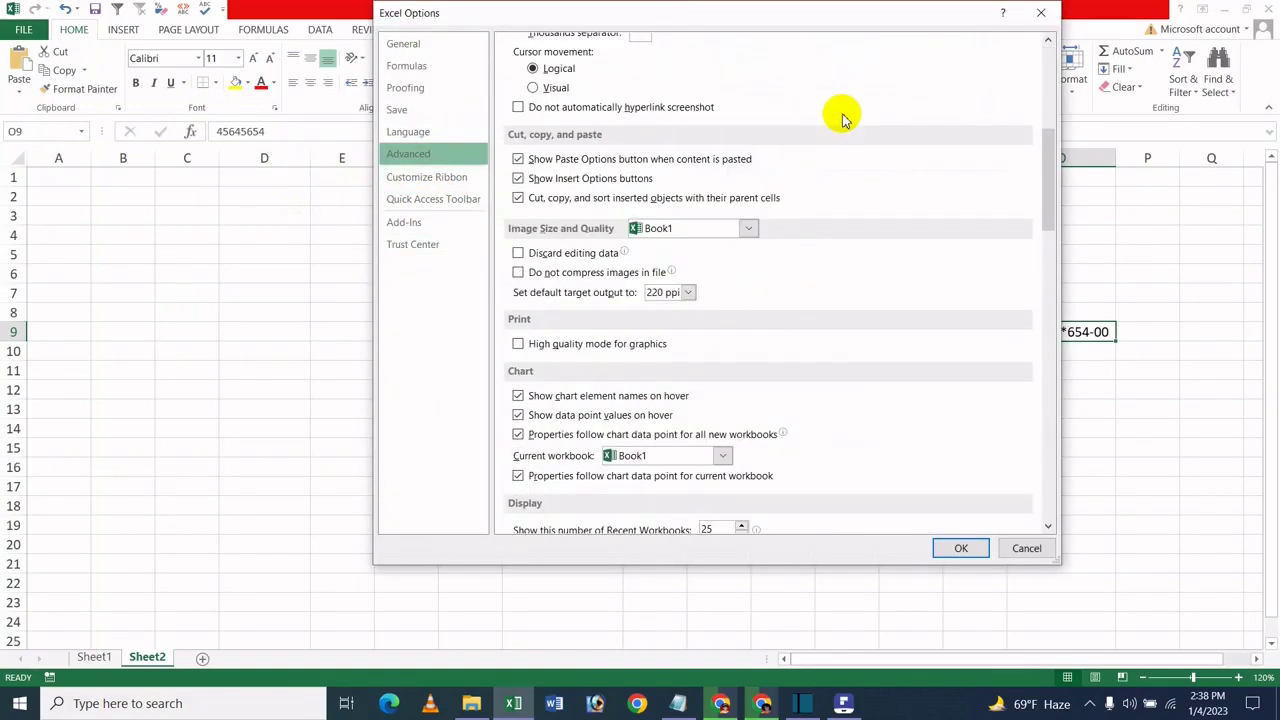
scroll(842, 118, "up", 4)
left_click(639, 252)
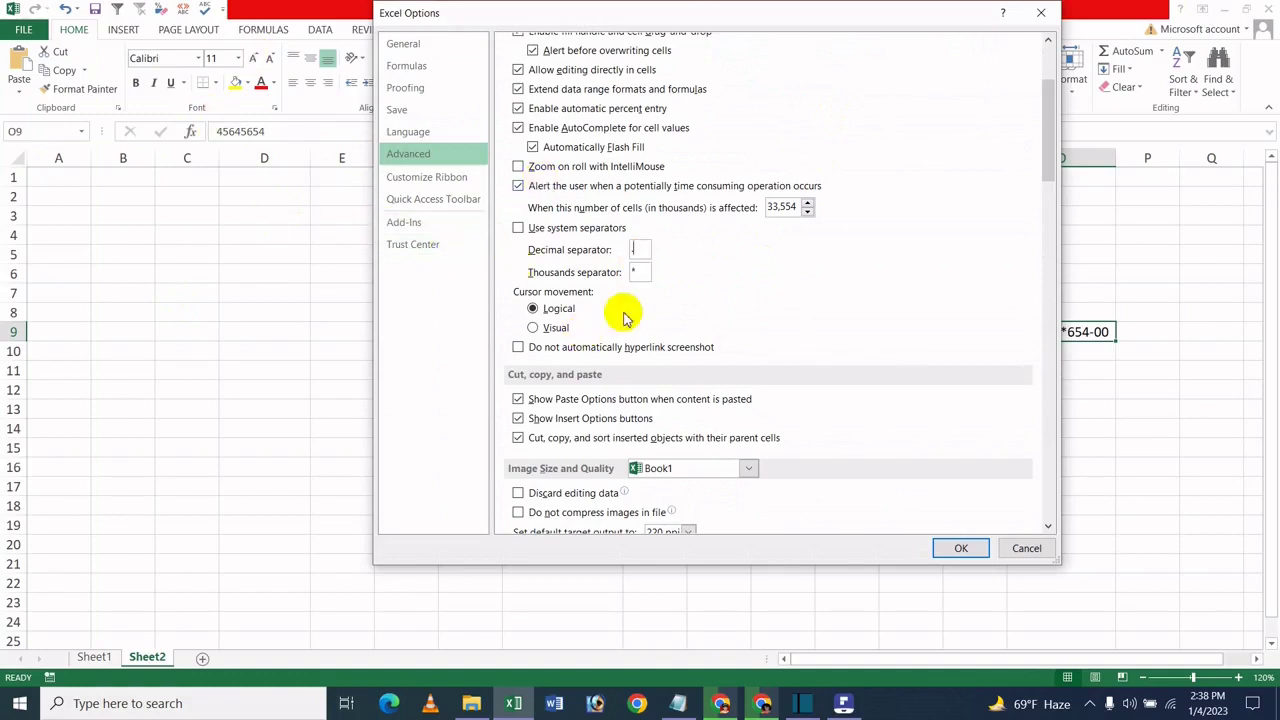
left_click(643, 270)
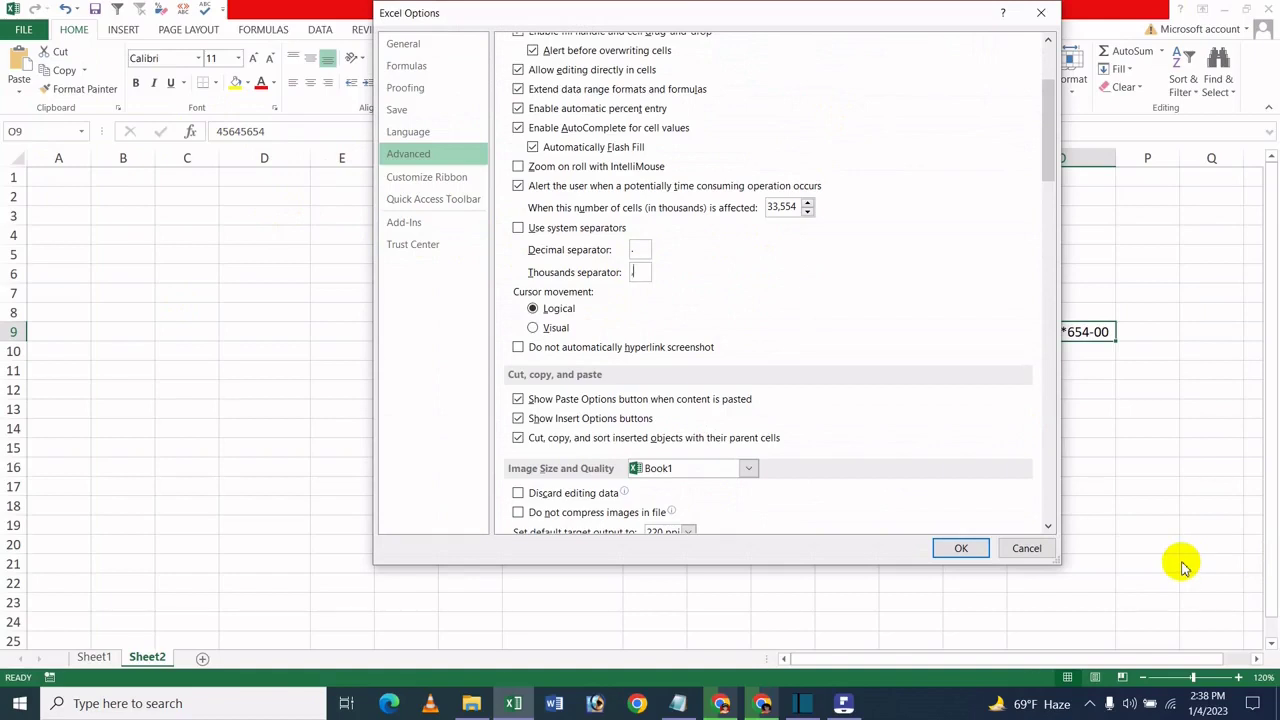
key("Return")
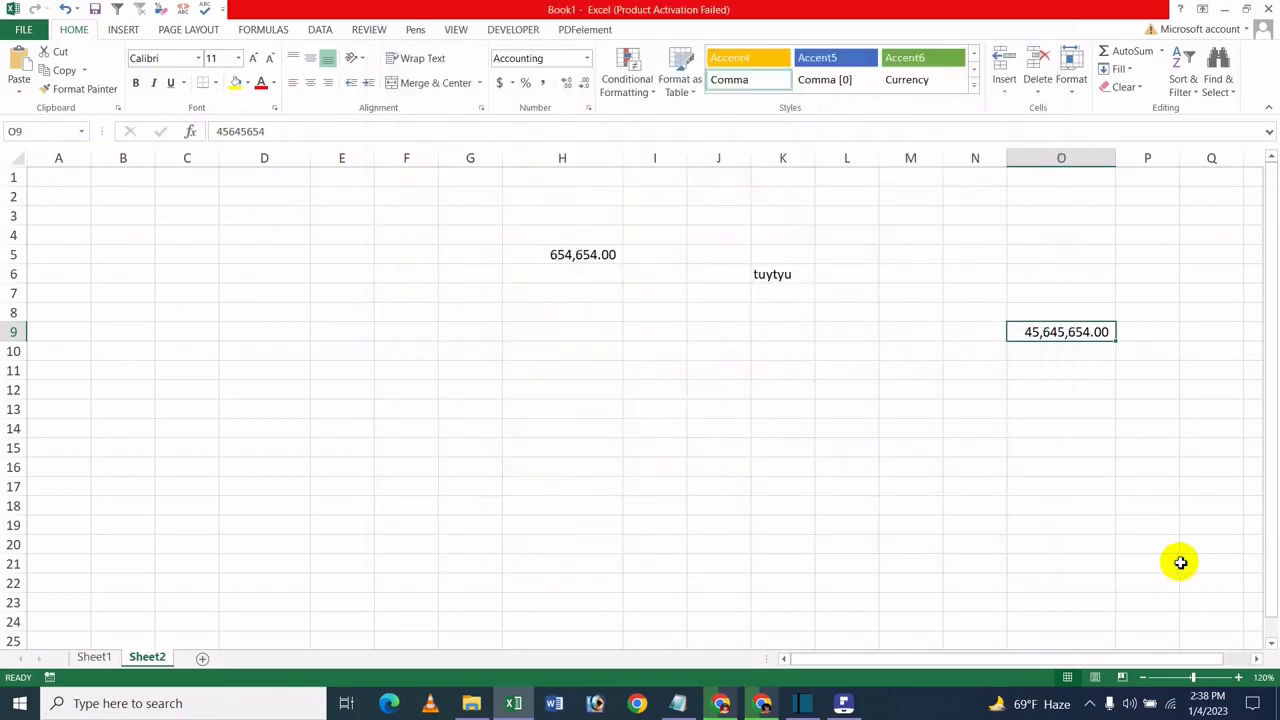
Enter 7879789 in cell K12 and apply the Comma style to it.
left_click(1103, 368)
left_click(786, 391)
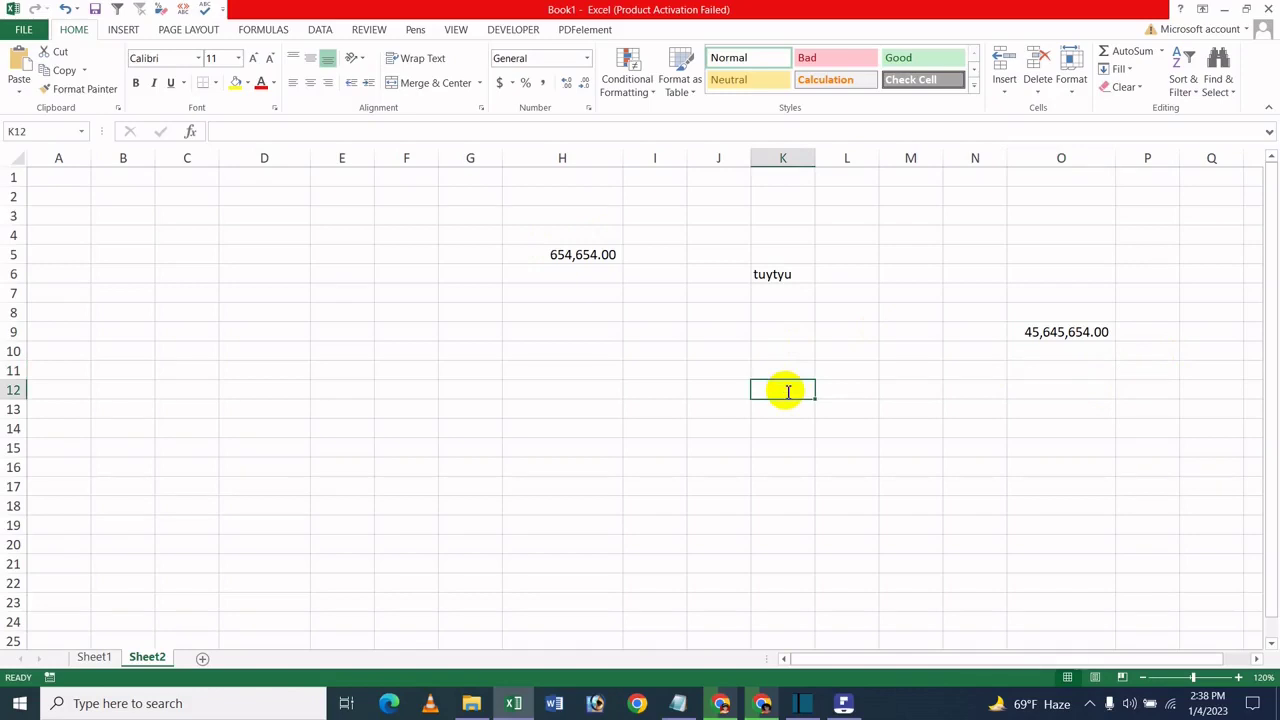
type("7879789")
left_click(851, 406)
left_click(795, 392)
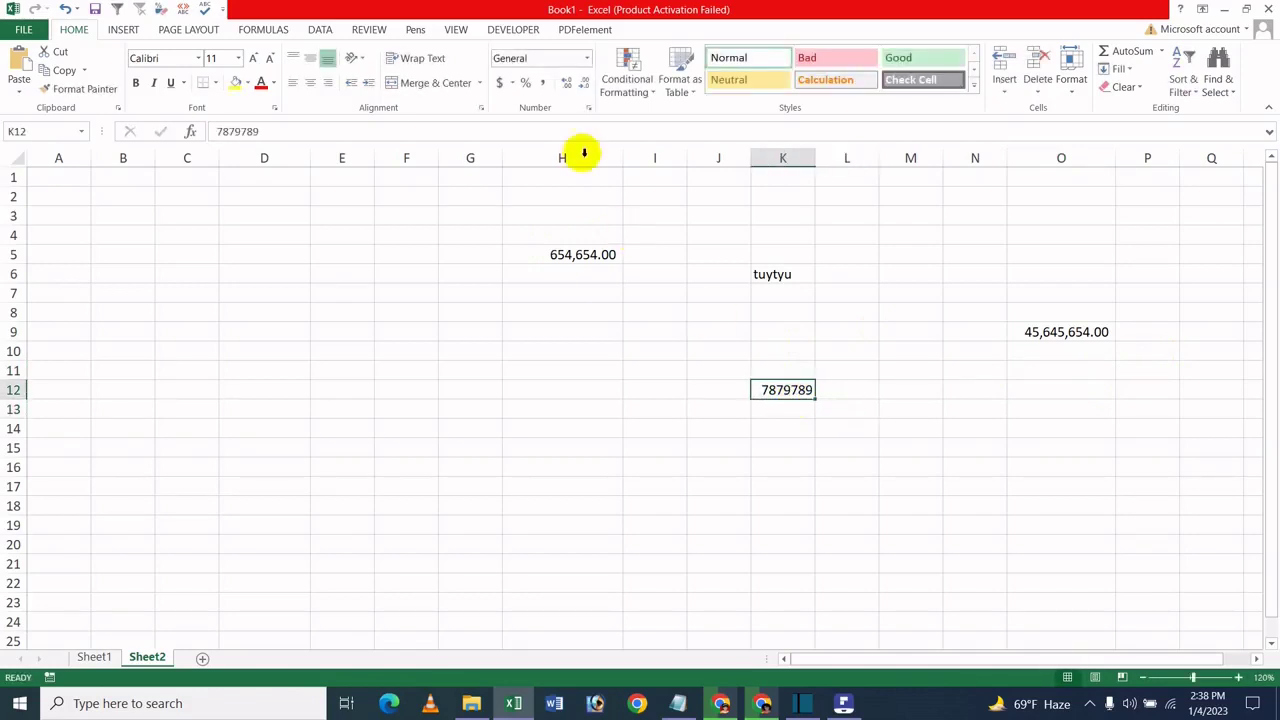
left_click(542, 83)
left_click(915, 333)
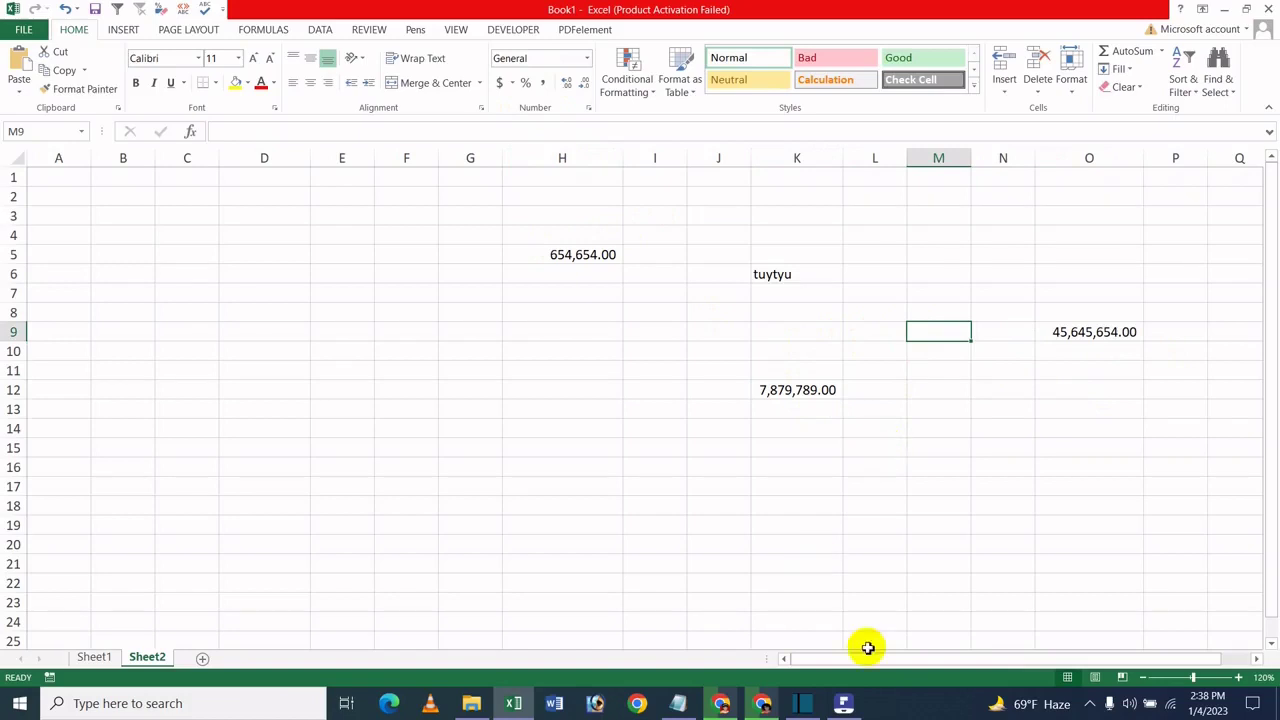
Switch to PDFelement to display the document How To Add Comma In MS Excel Numbers - Bangla.
left_click(843, 705)
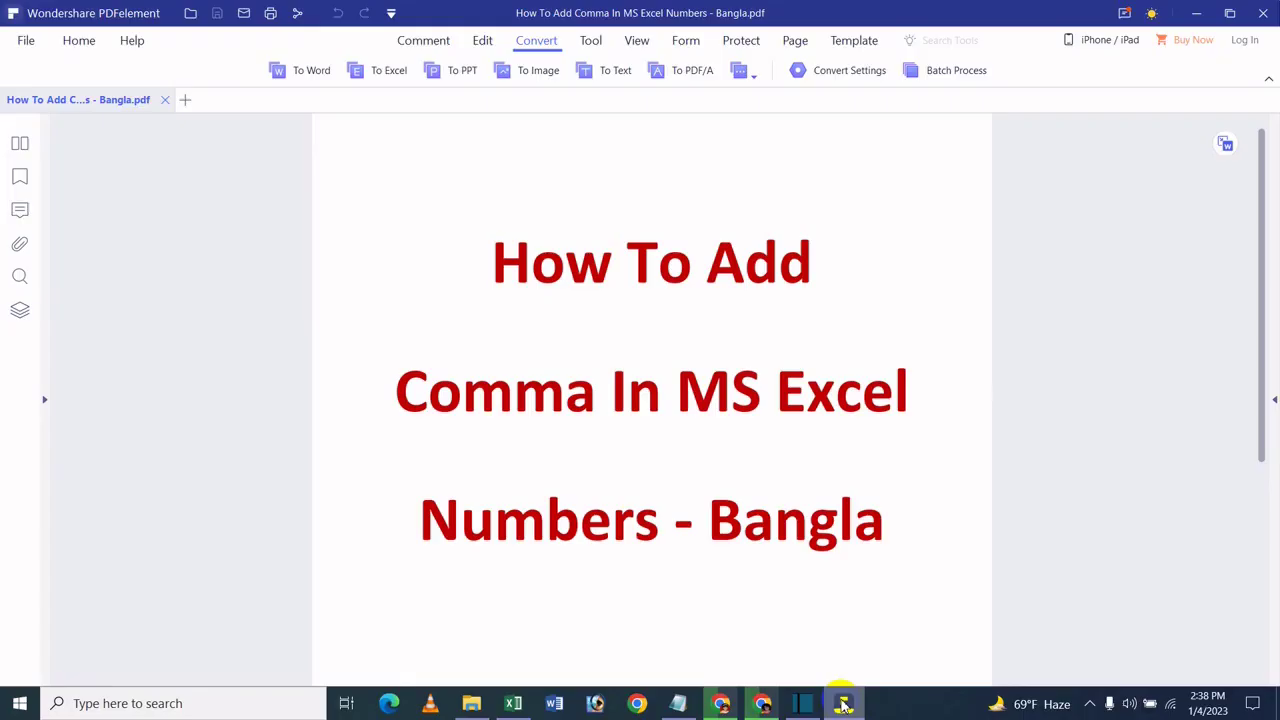